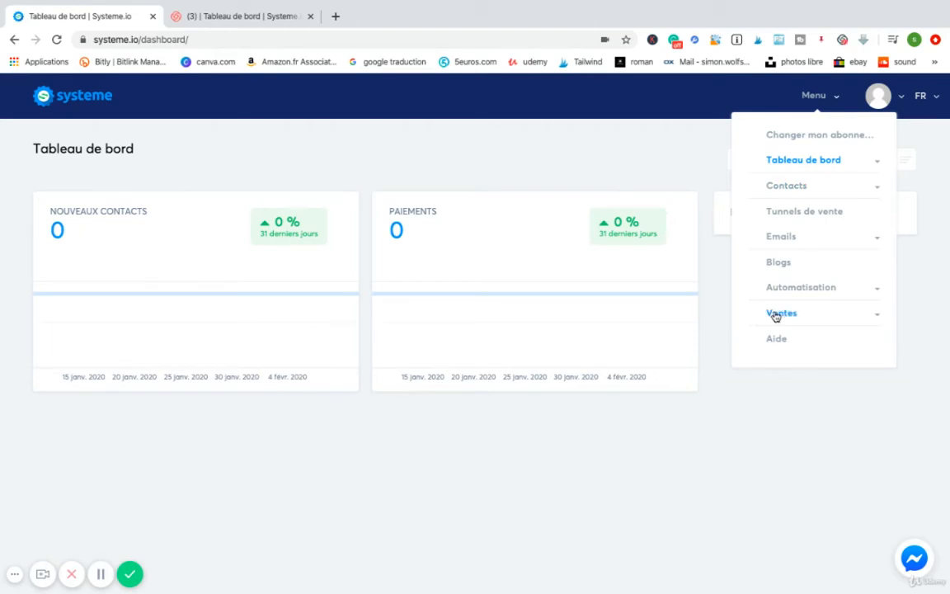
Start a new course under Mes formations, named "Système.io" with the description "Formation complète".
click(777, 315)
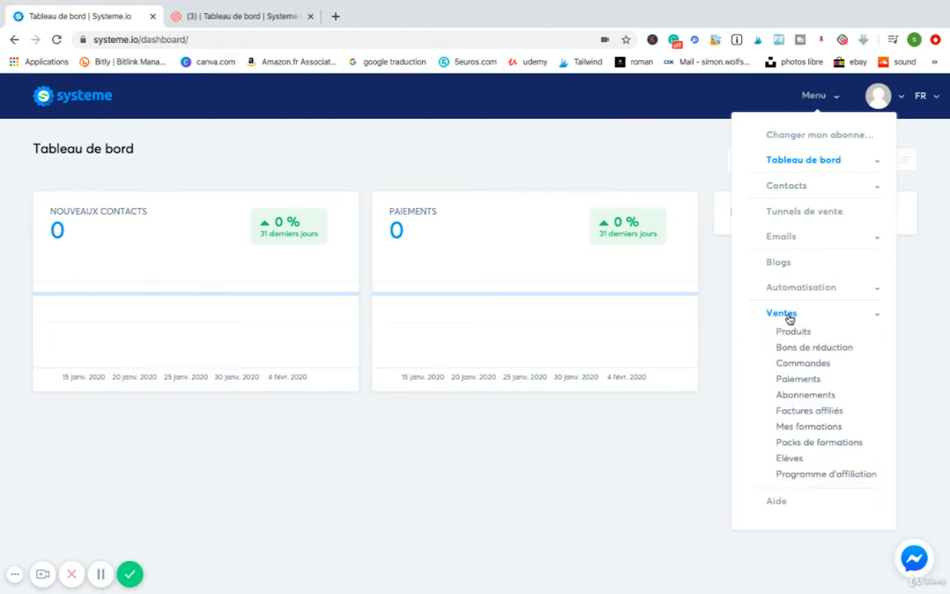
click(803, 429)
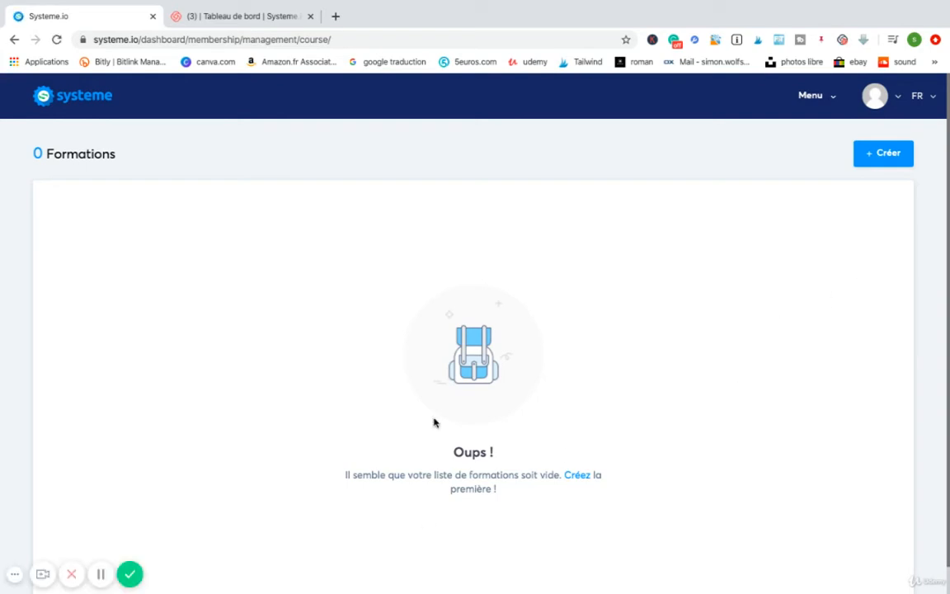
click(868, 161)
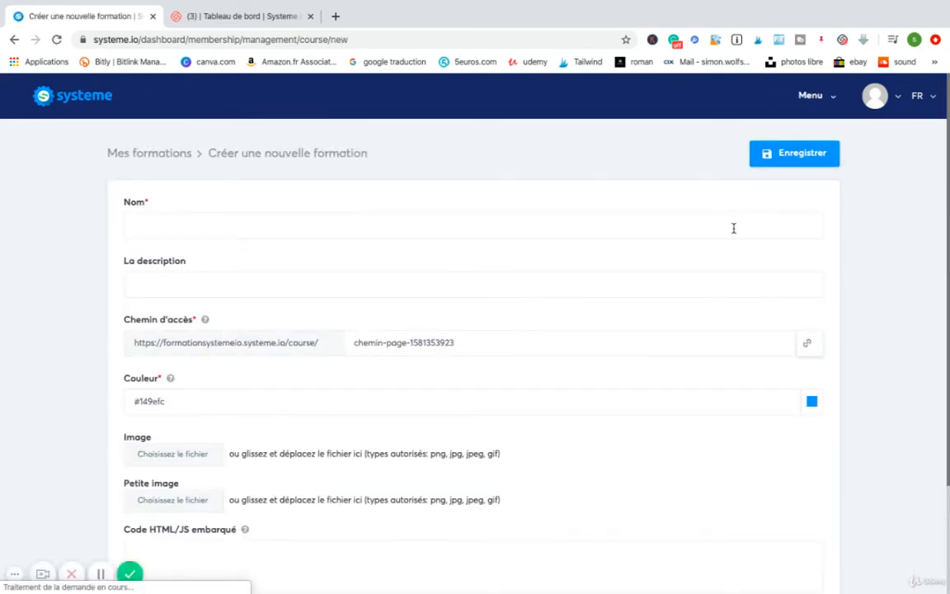
click(299, 226)
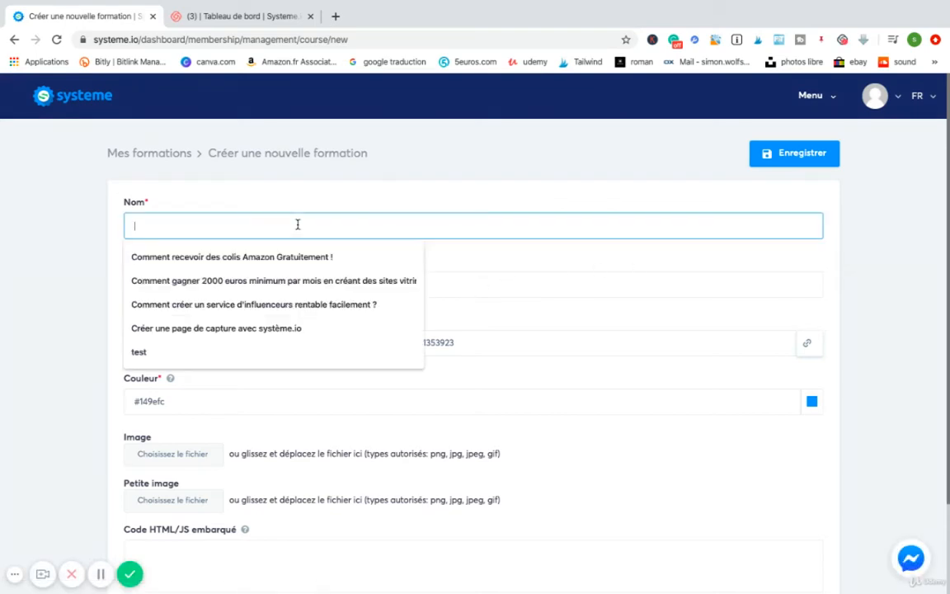
text(Système.io)
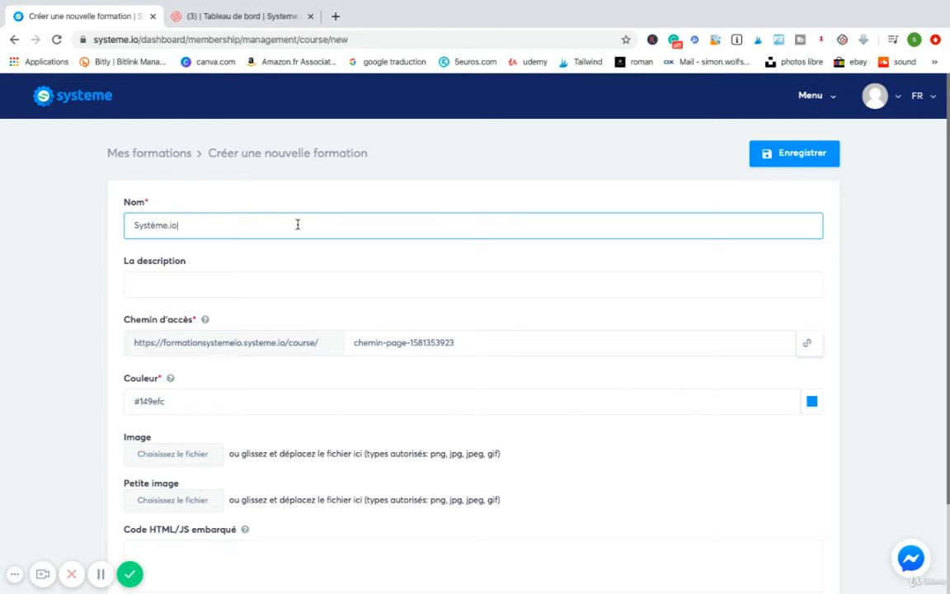
click(261, 283)
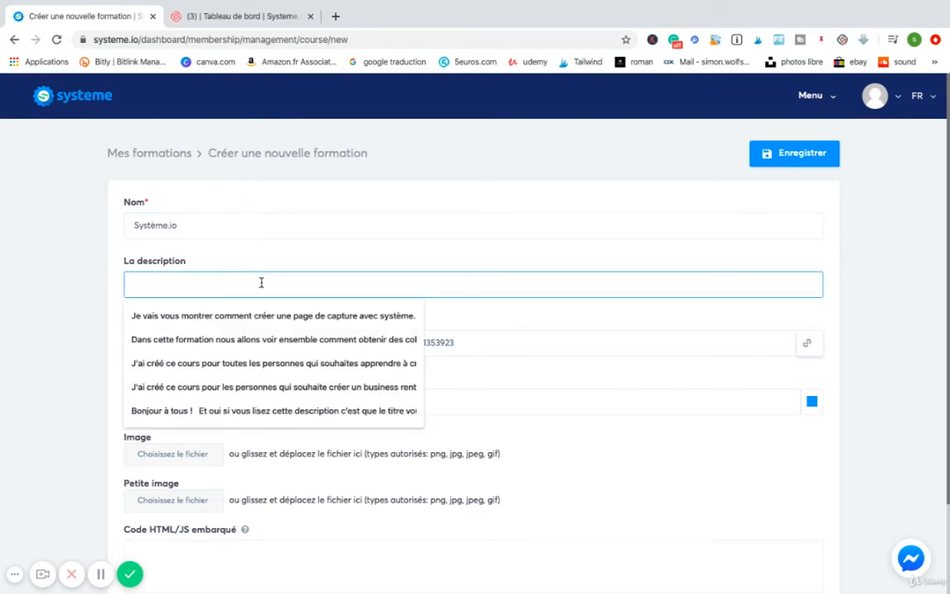
text(Formation complète)
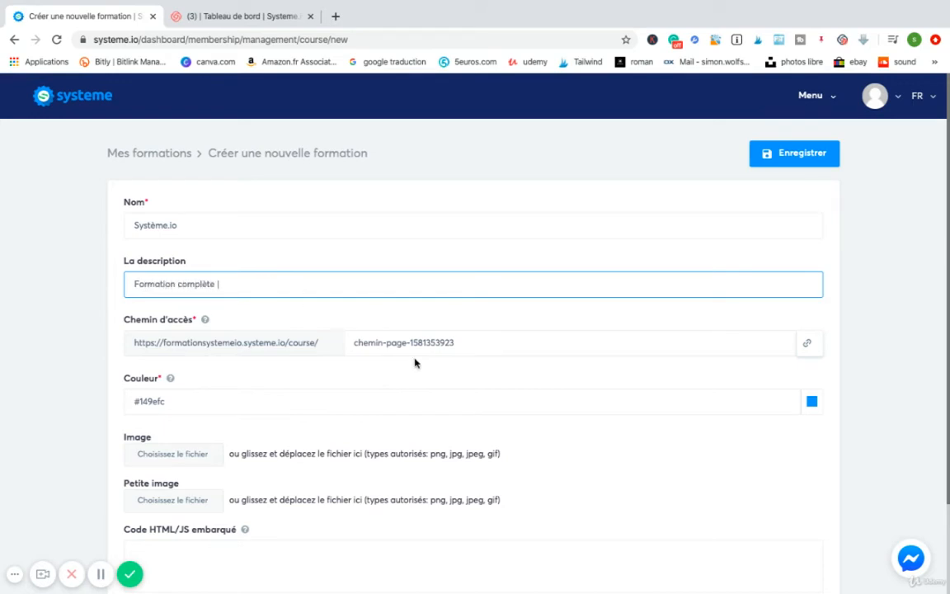
Replace the course's default access path with "formationcomplète".
drag(483, 346, 332, 348)
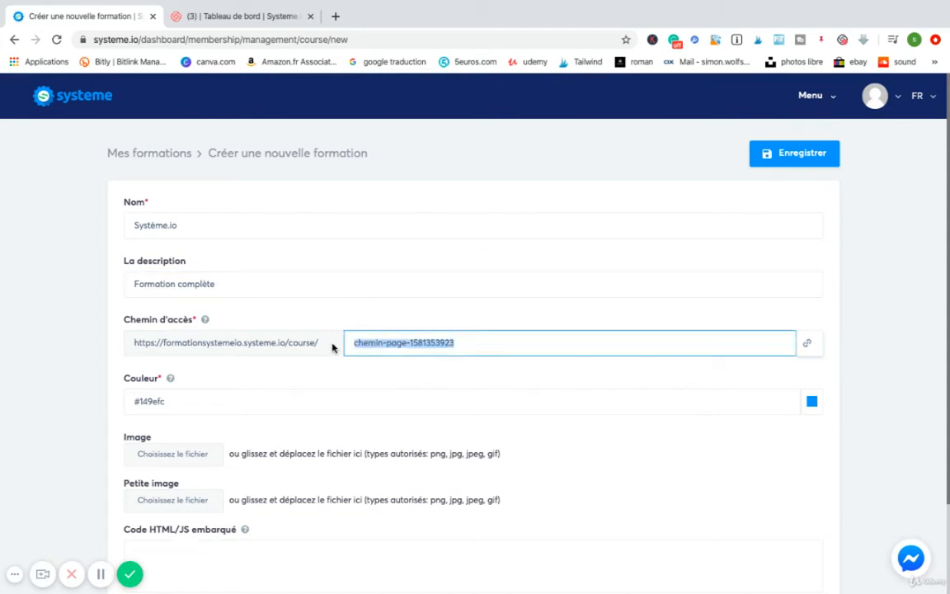
text(formatio)
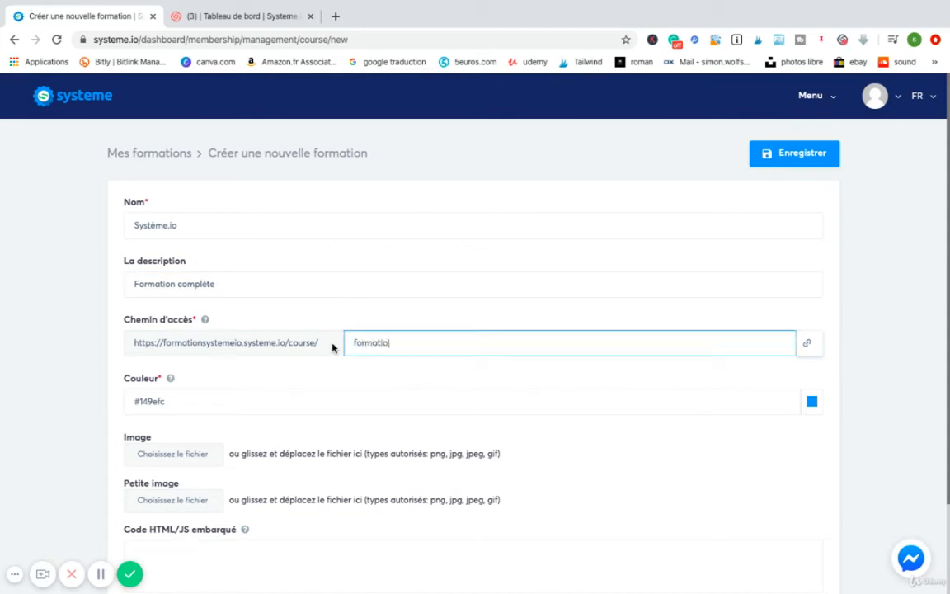
text(ncomplète)
Review the colour, image, embedded code and domain settings of the new course, then save it.
click(321, 399)
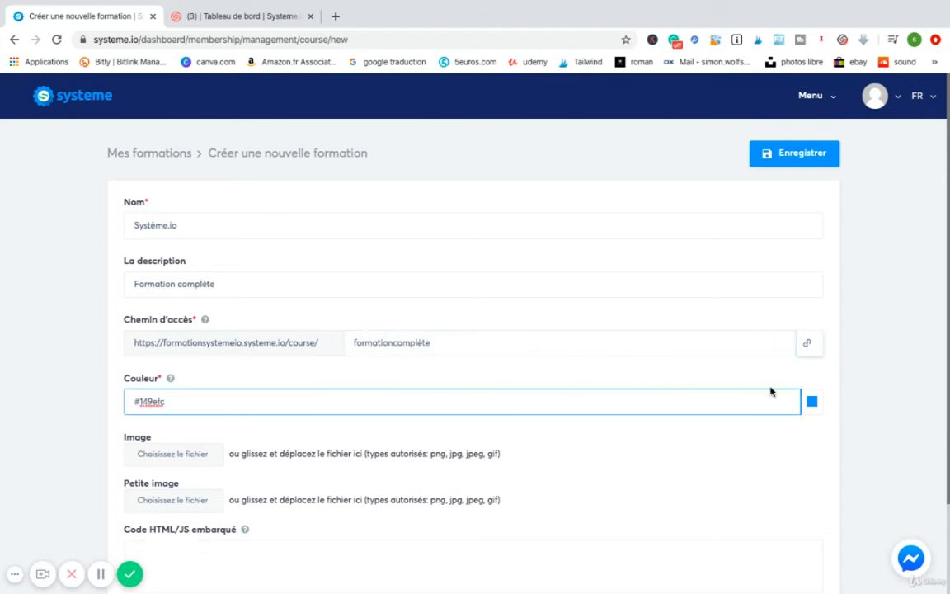
click(811, 402)
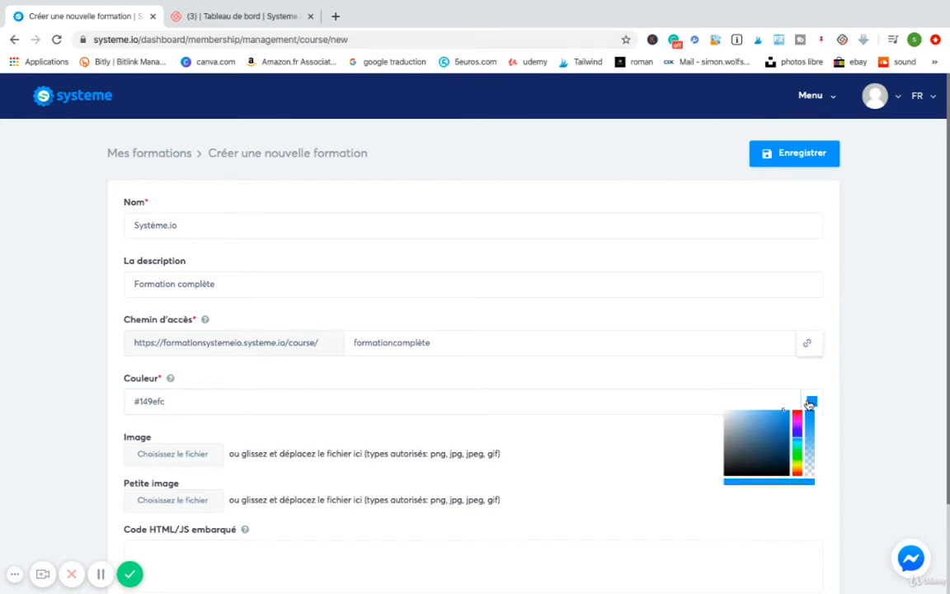
click(663, 488)
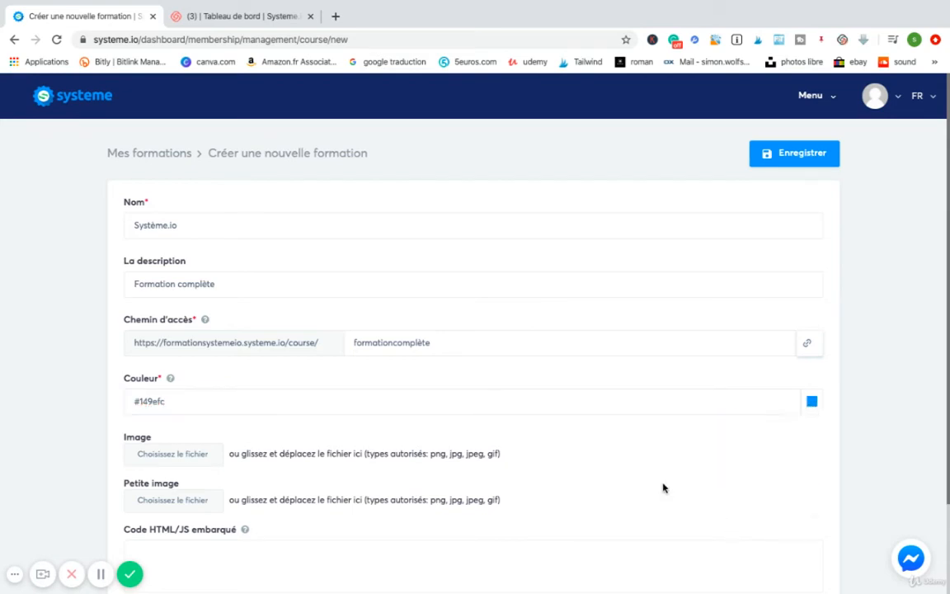
scroll(541, 452, down, 1)
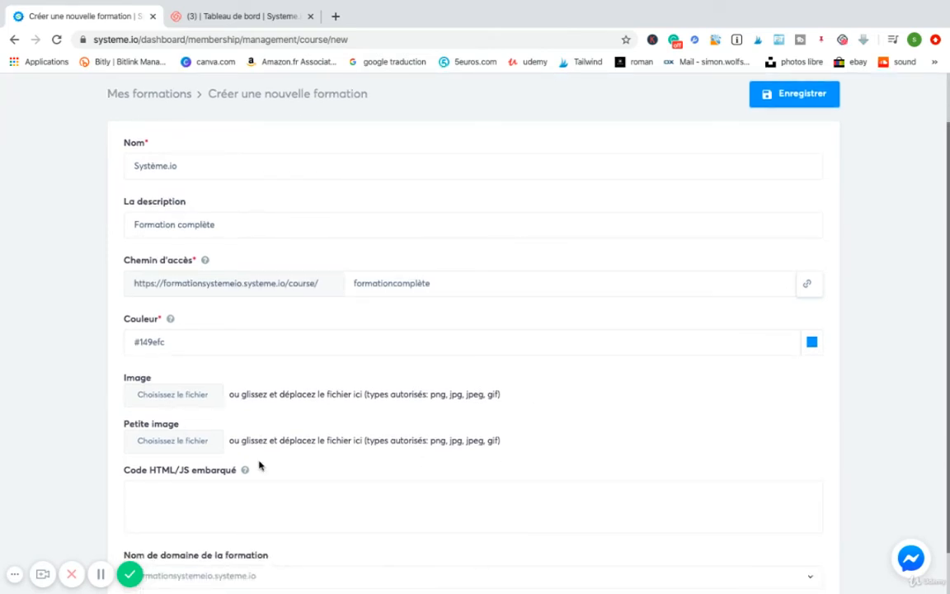
scroll(259, 462, down, 1)
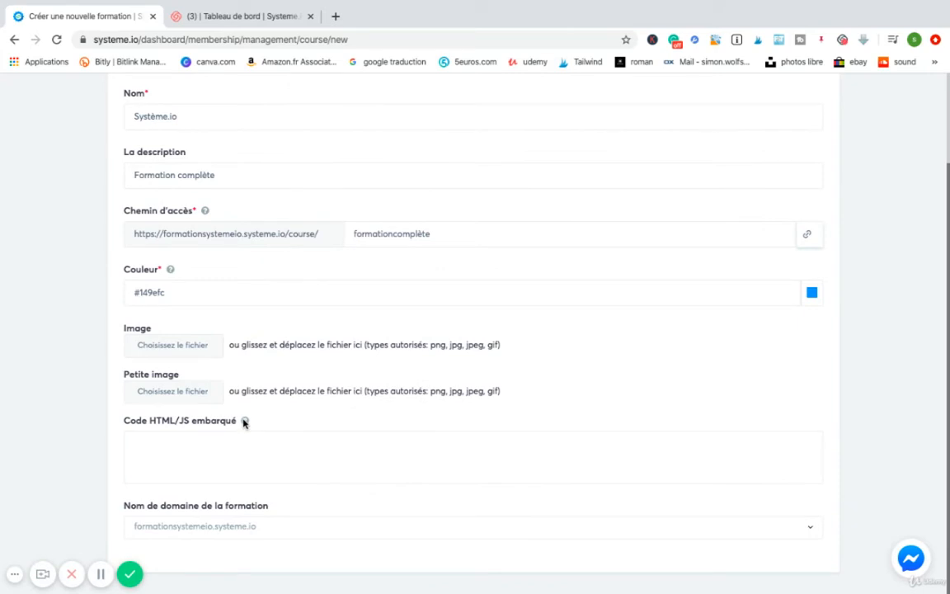
mouse_move(243, 425)
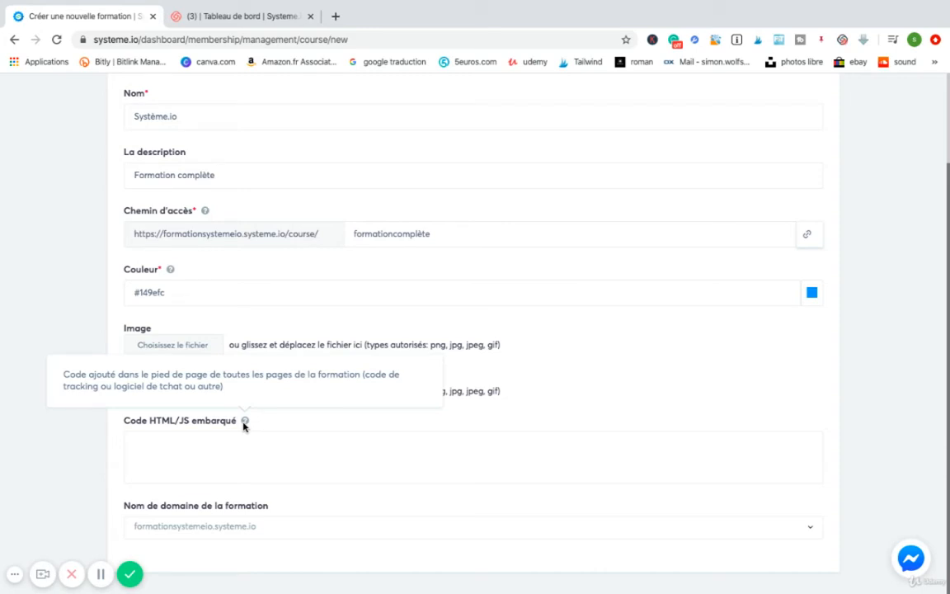
click(269, 449)
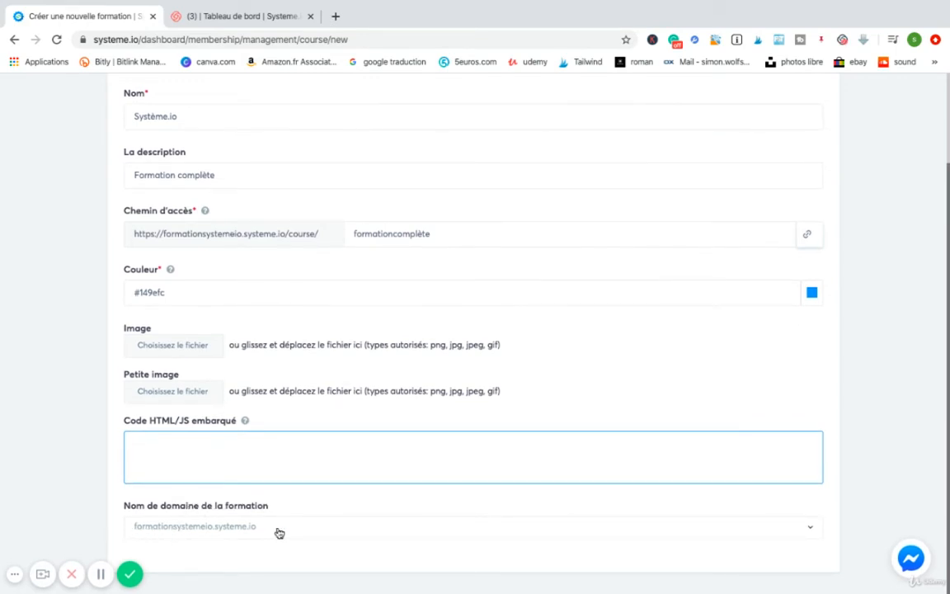
scroll(659, 538, up, 2)
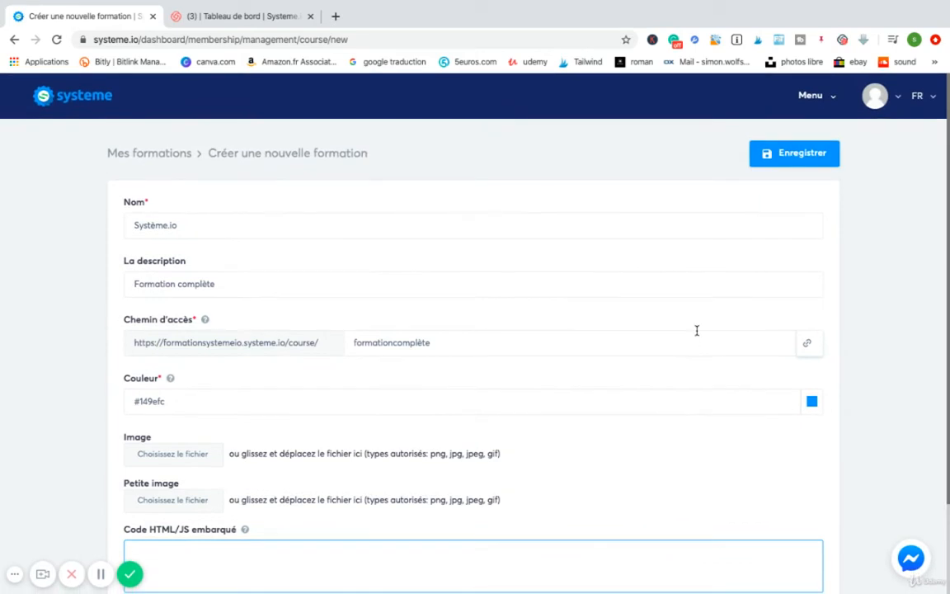
click(785, 157)
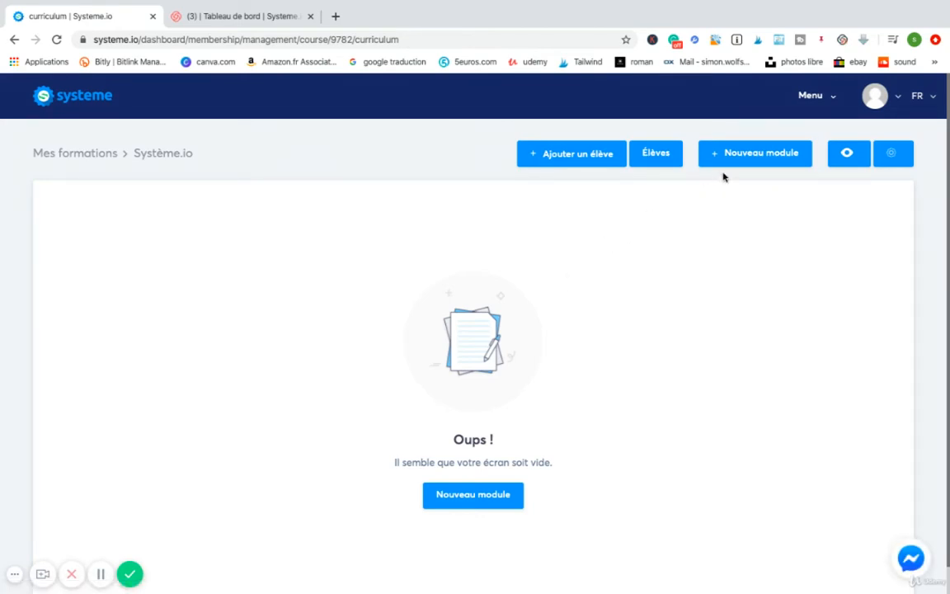
Create a first module named "Introduction" in the course, with its title displayed to students.
click(474, 496)
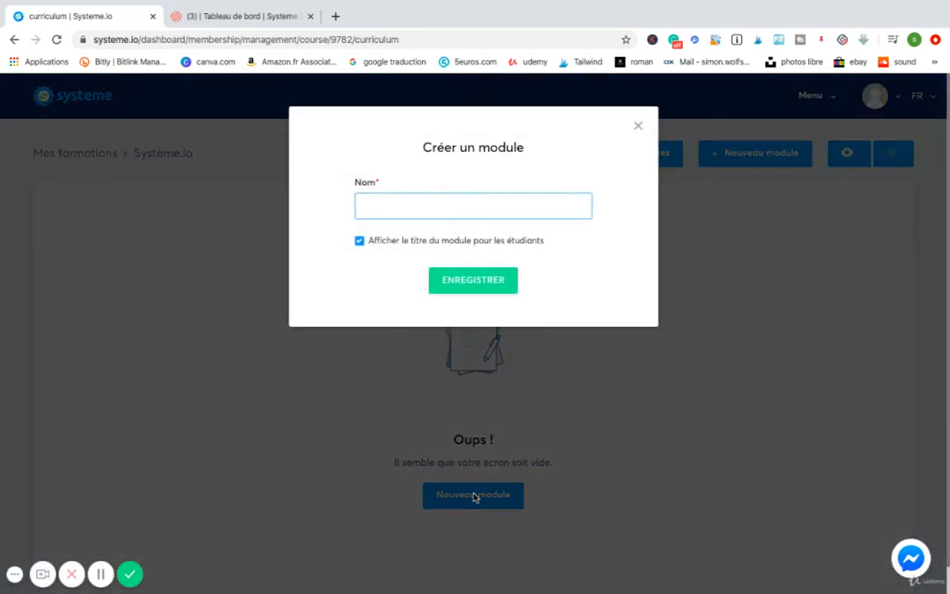
text(Int)
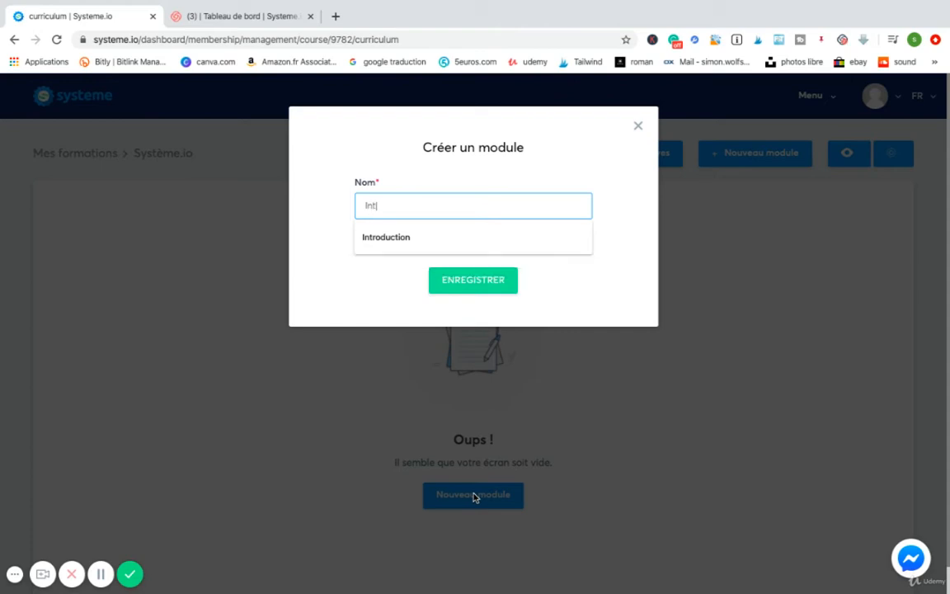
text(ro)
click(495, 237)
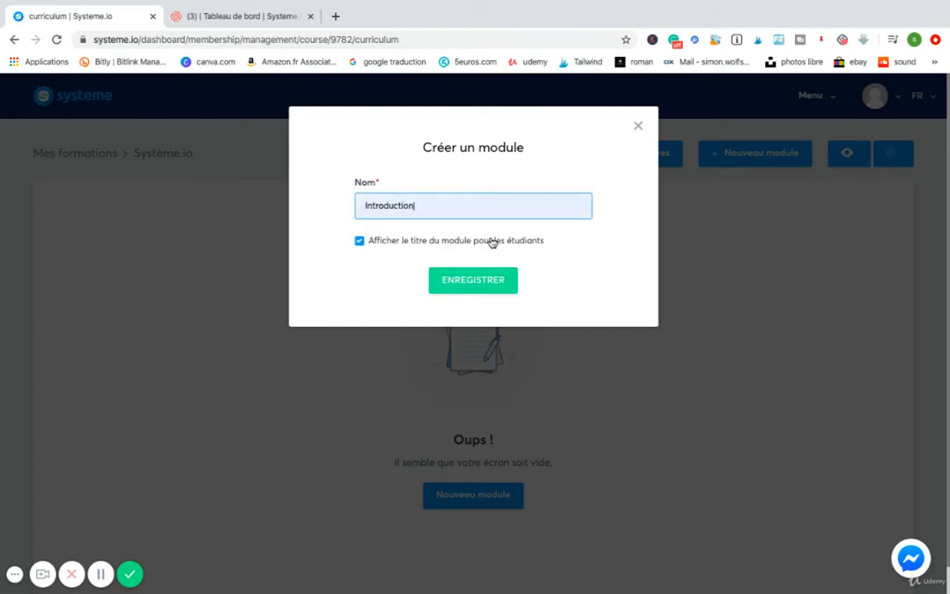
click(466, 281)
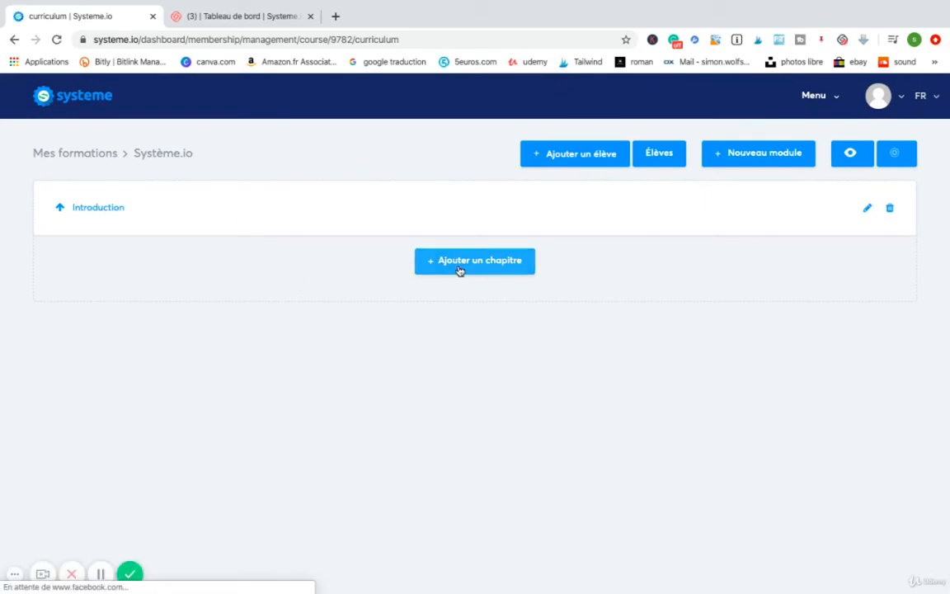
Create a second module named "Présentation" in the course, with its title displayed to students.
click(728, 158)
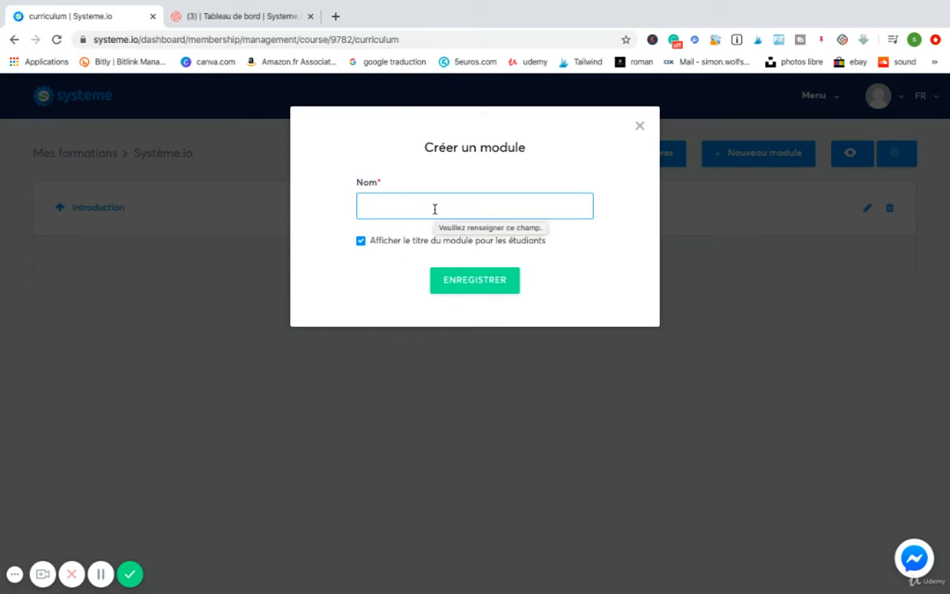
text(Prés)
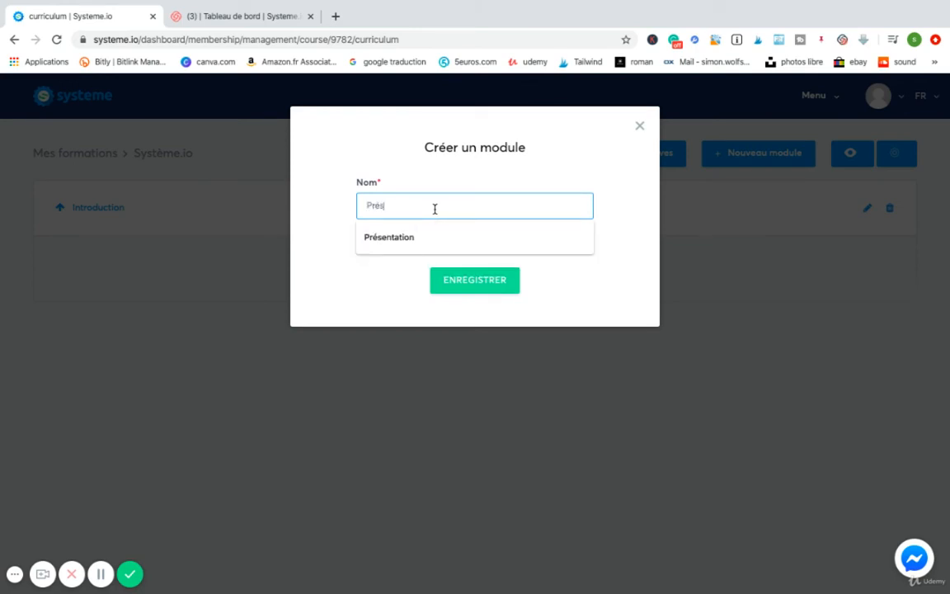
key(Down)
key(Return)
click(485, 278)
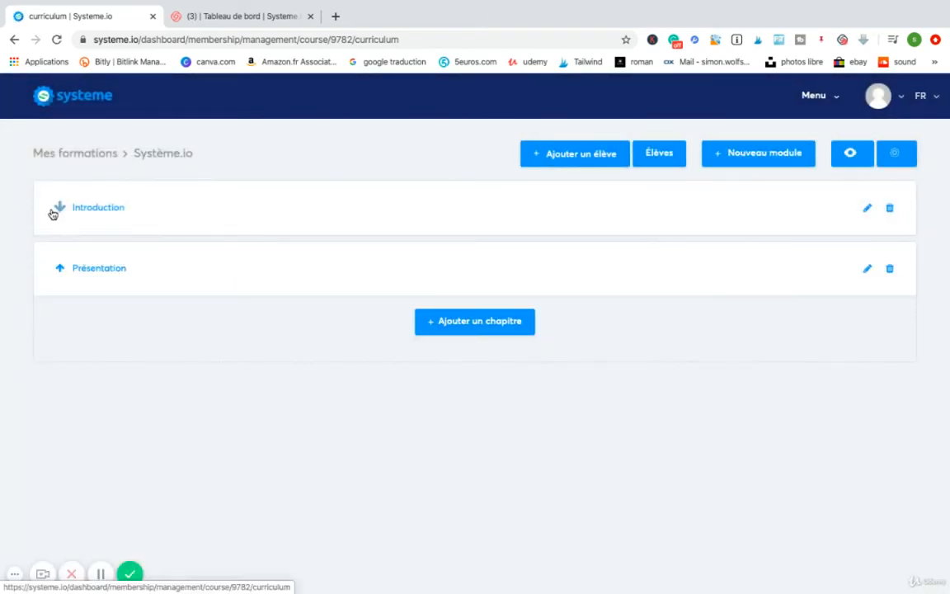
Add a chapter named "Intro" to the Introduction module, with a delay of 0 and the page type Texte.
click(57, 209)
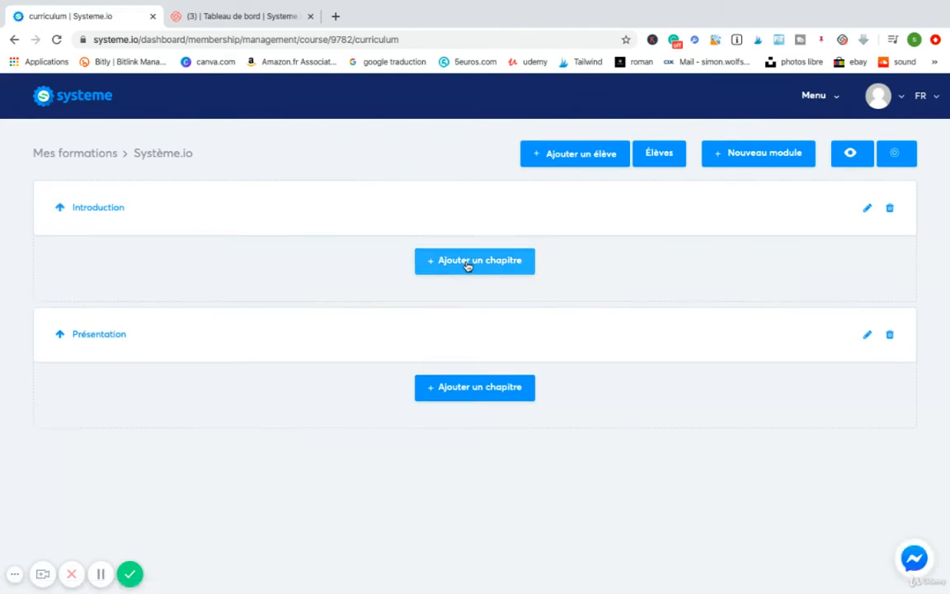
click(467, 262)
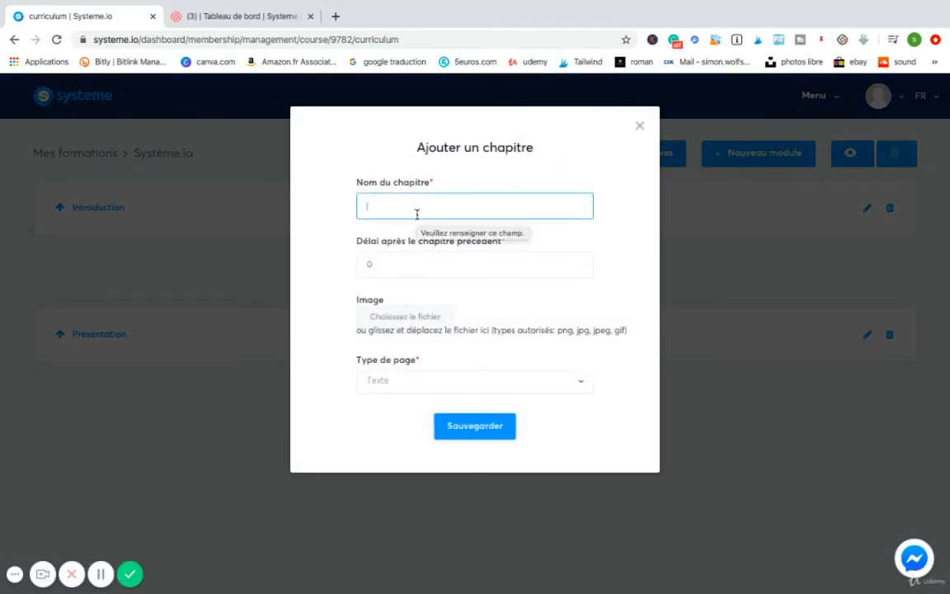
text(Intro)
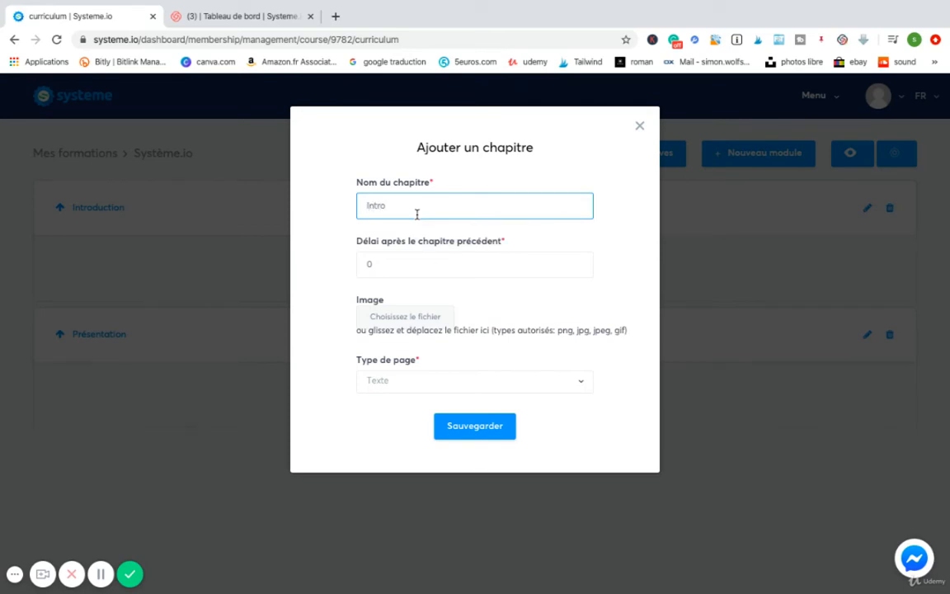
click(396, 263)
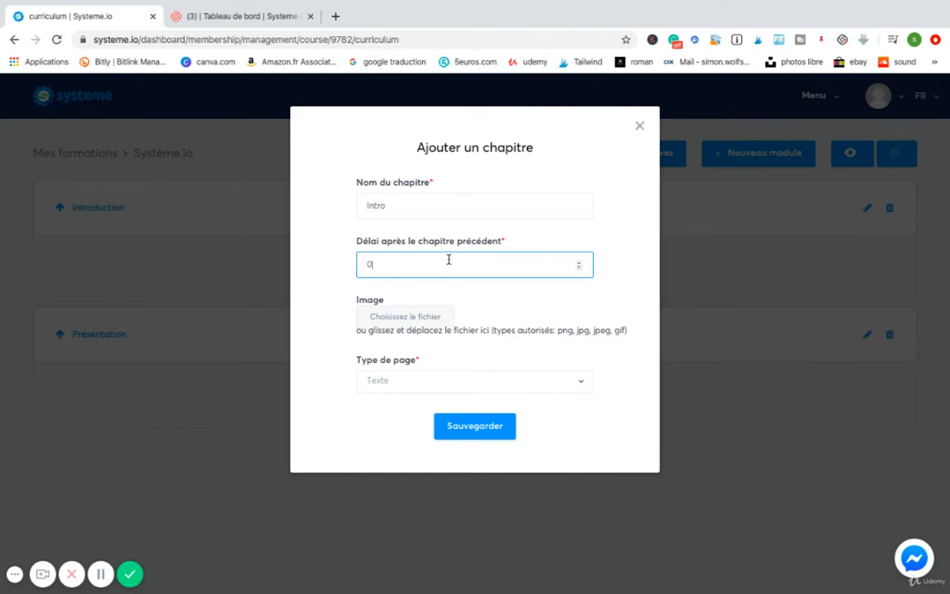
click(579, 262)
click(579, 269)
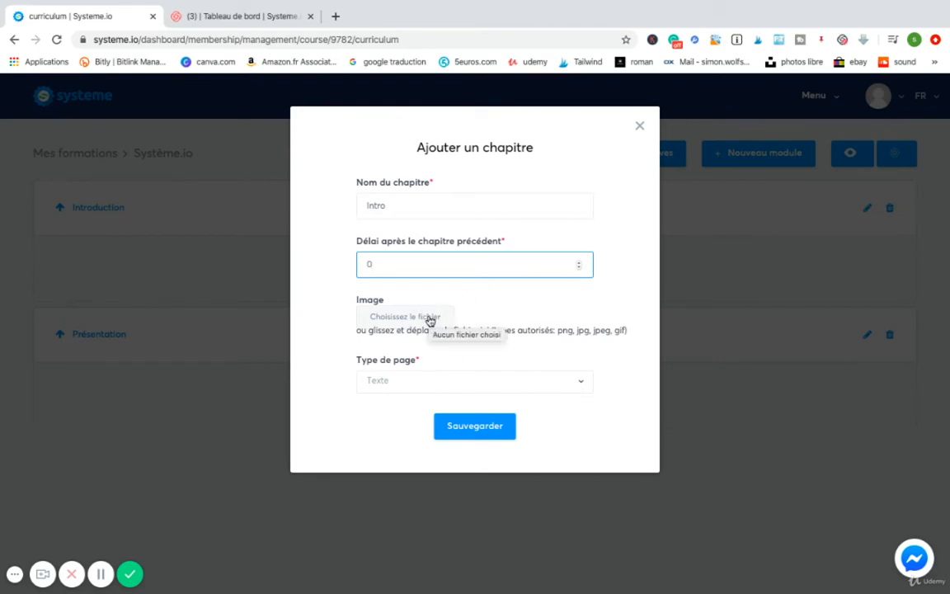
click(403, 383)
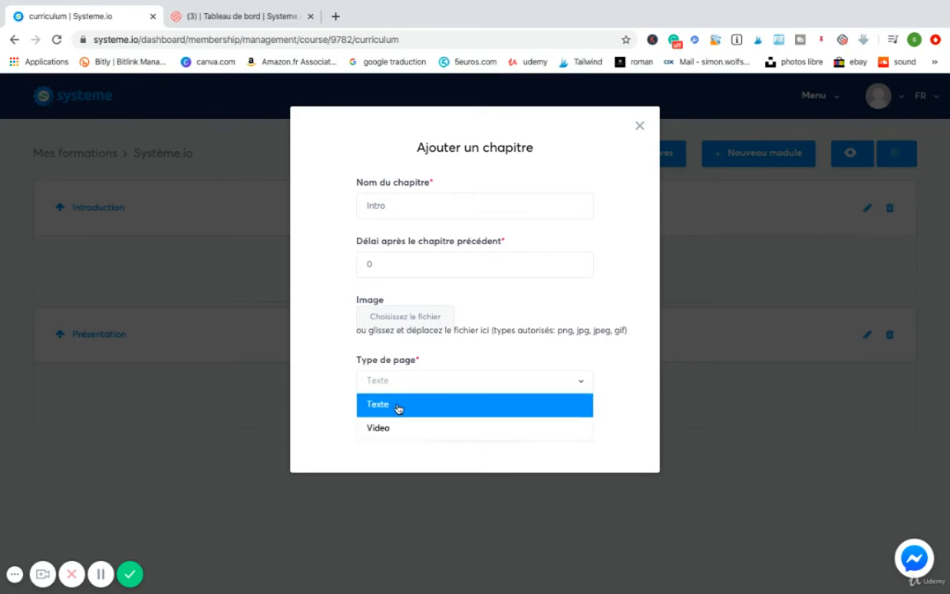
click(396, 406)
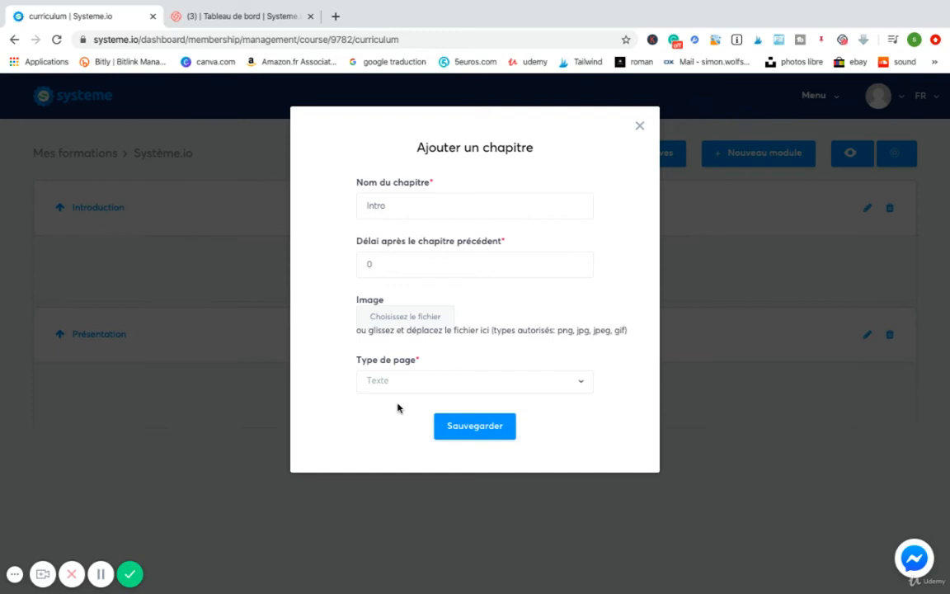
click(452, 427)
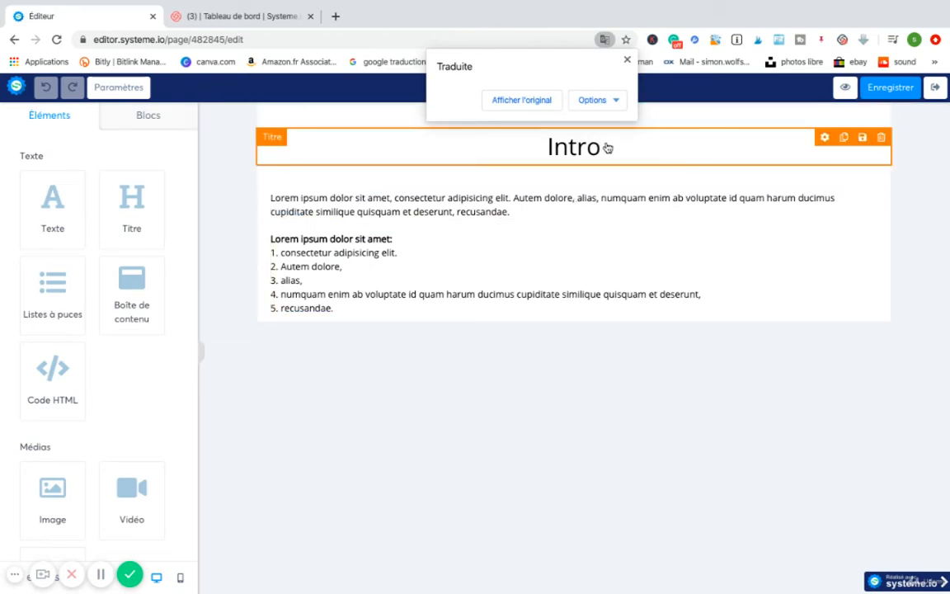
Look over the elements available for the Intro chapter page, then save the page and leave the editor.
click(627, 59)
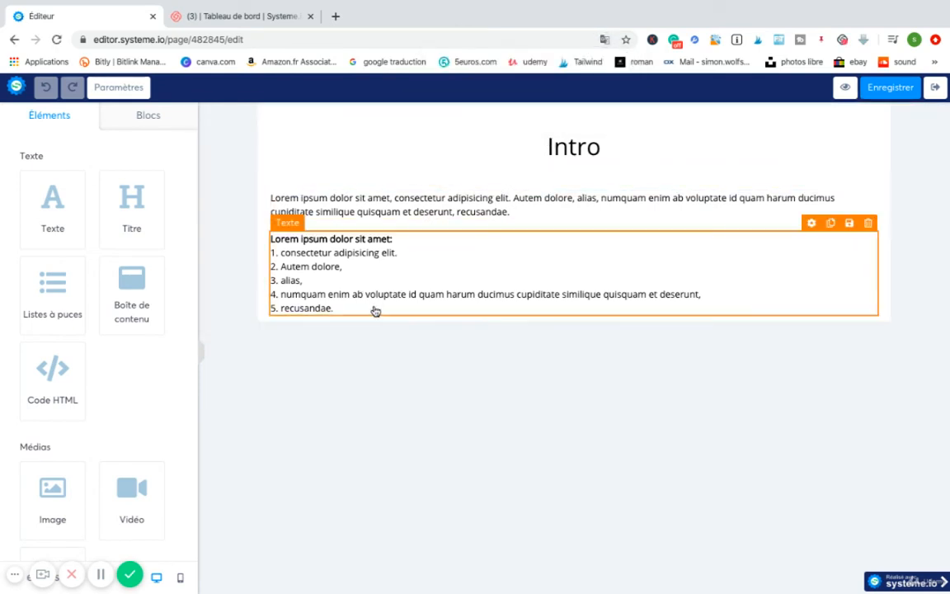
scroll(47, 363, down, 4)
scroll(47, 363, down, 5)
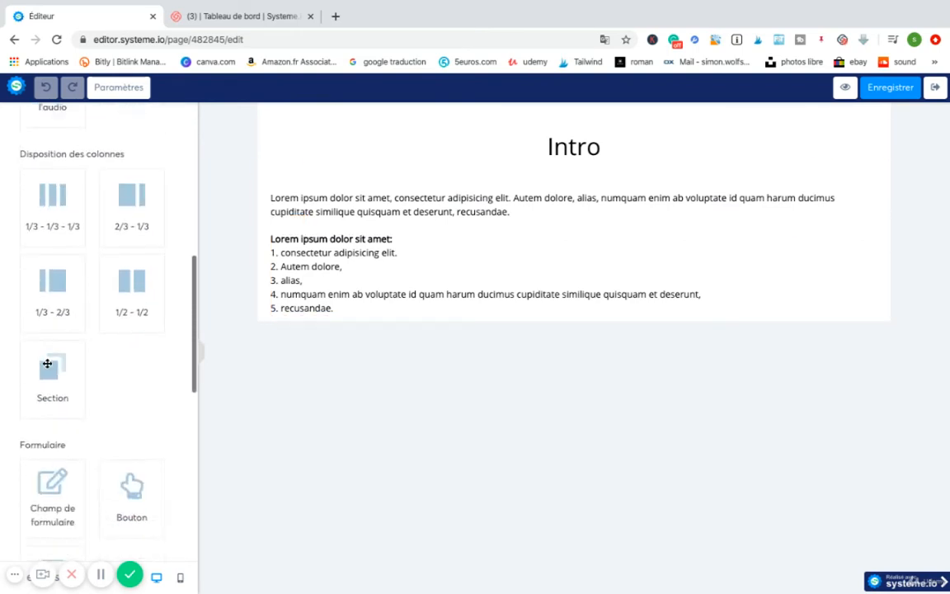
scroll(47, 365, up, 7)
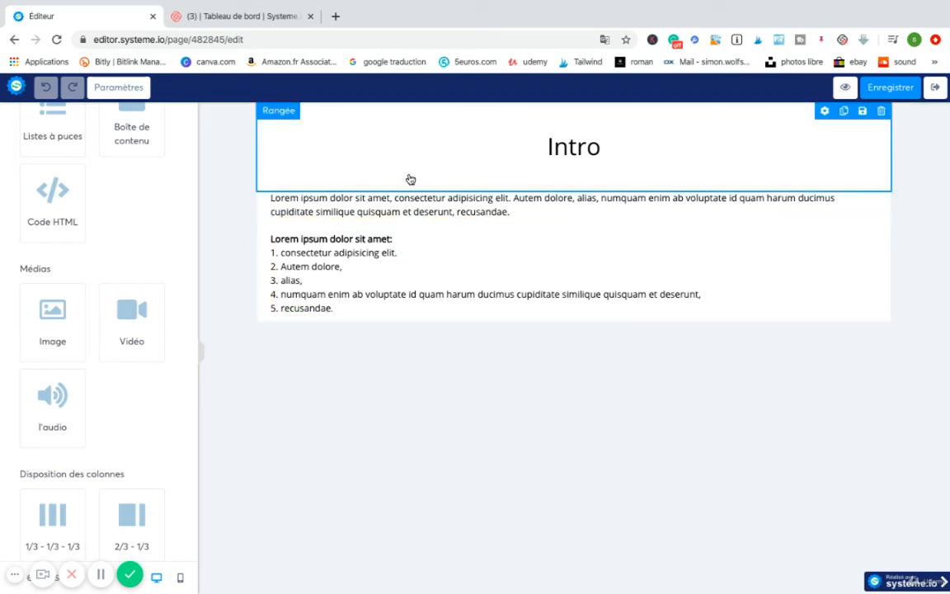
click(877, 88)
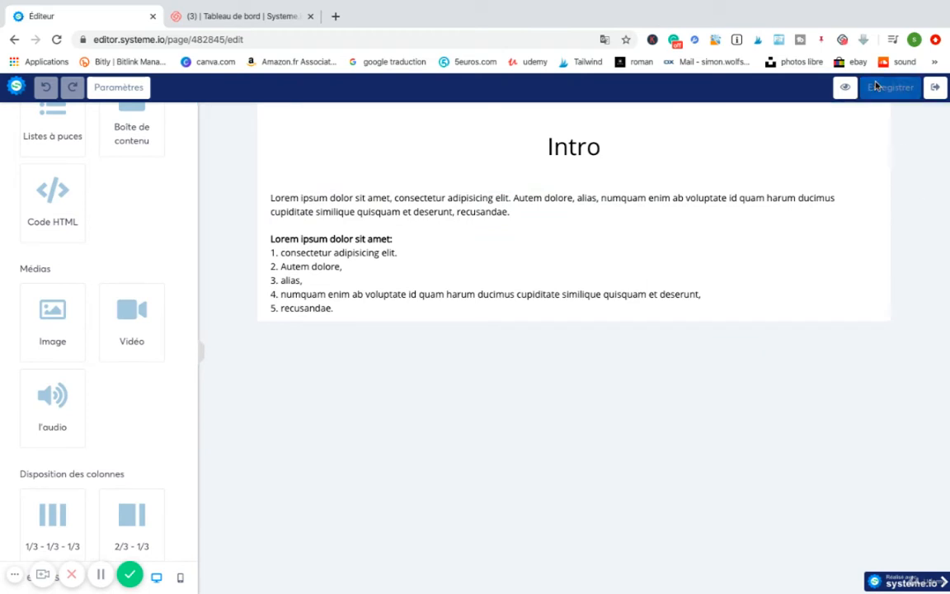
click(939, 92)
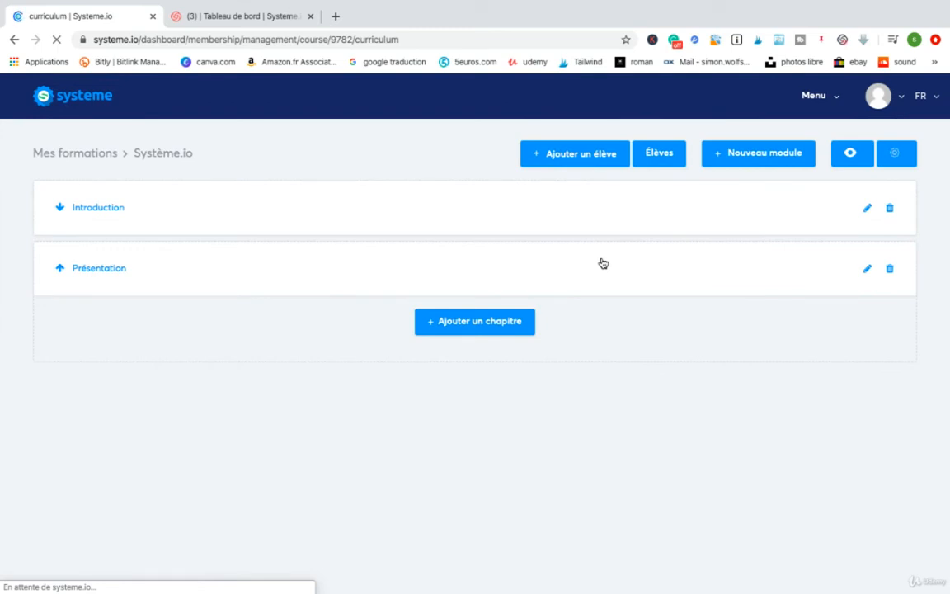
Preview the Intro chapter of the Introduction module as students see it, then return to the course curriculum.
click(59, 207)
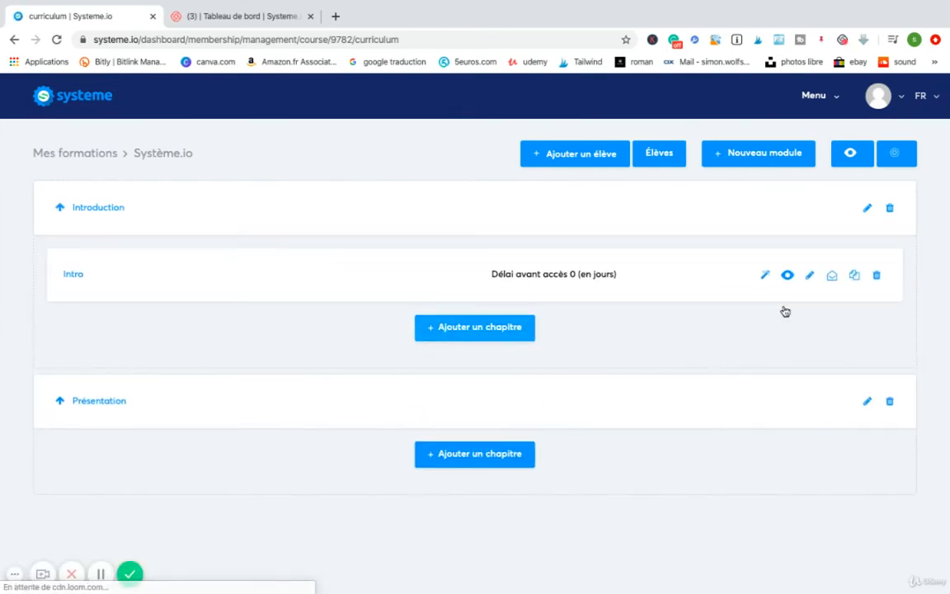
click(787, 276)
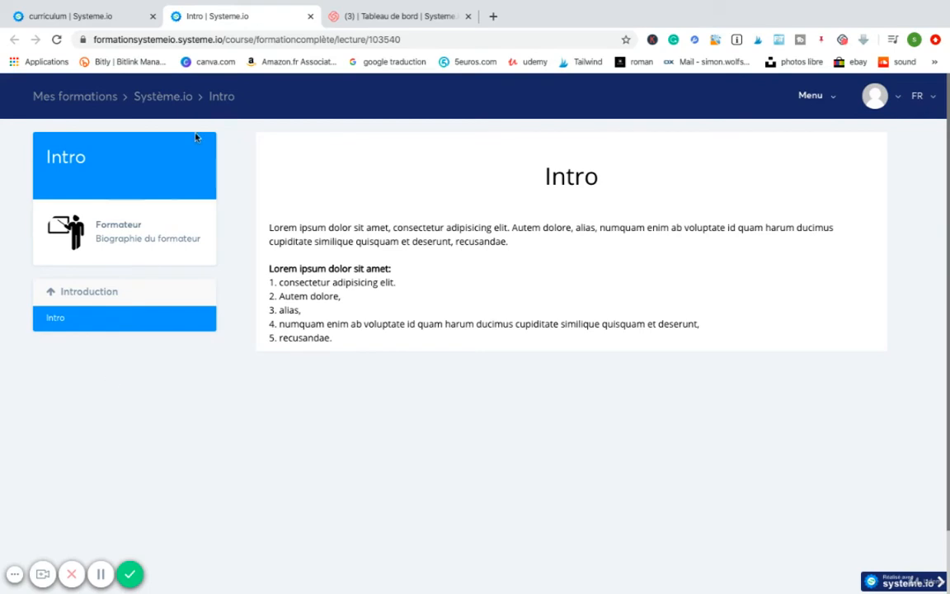
click(310, 17)
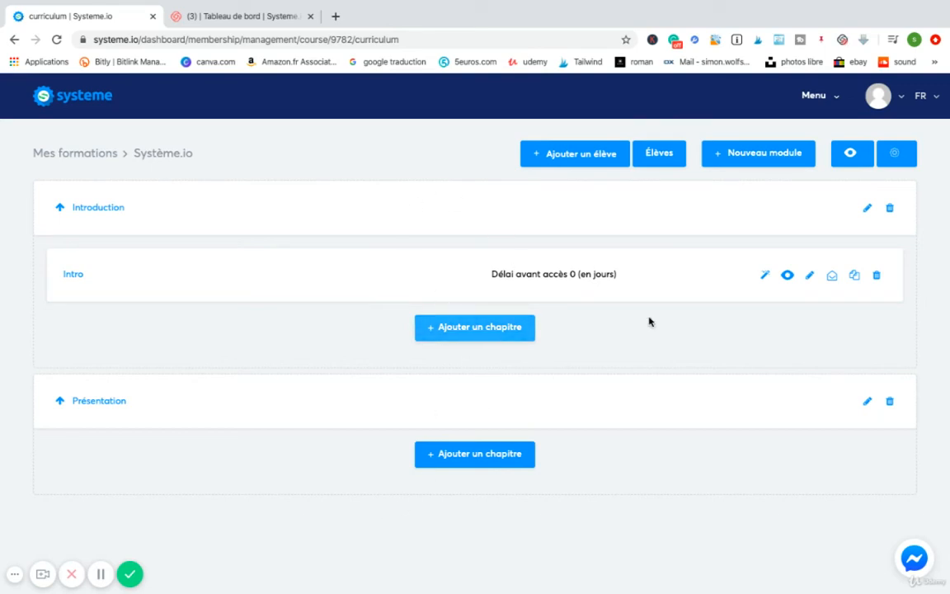
Examine the email creation form of the Intro chapter, cancel it and expand the Introduction module again.
click(831, 278)
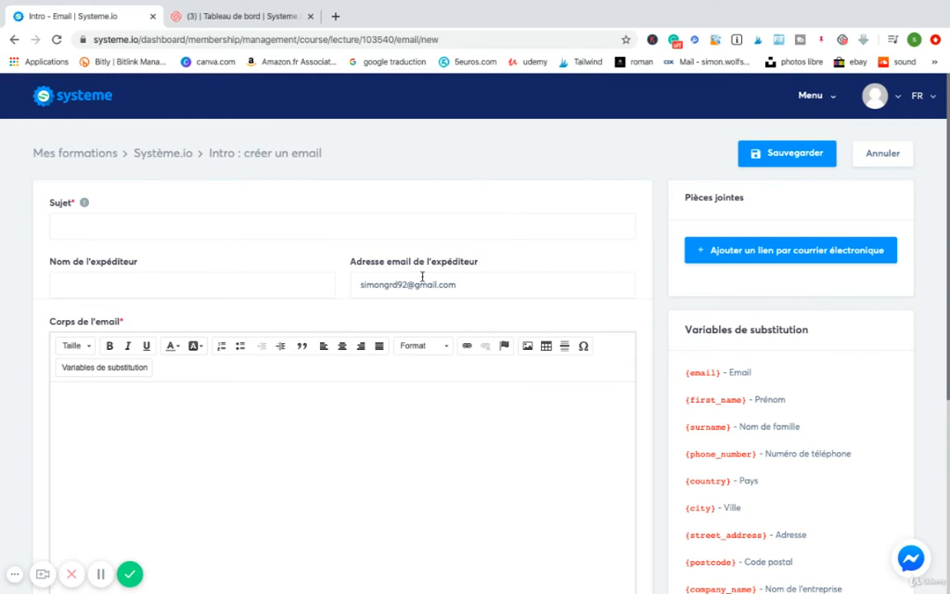
click(883, 153)
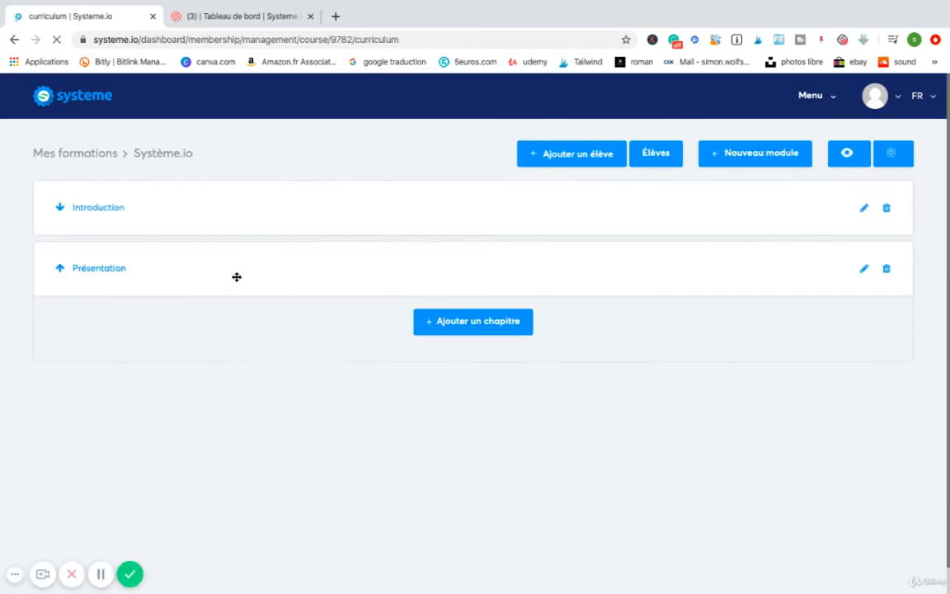
click(59, 210)
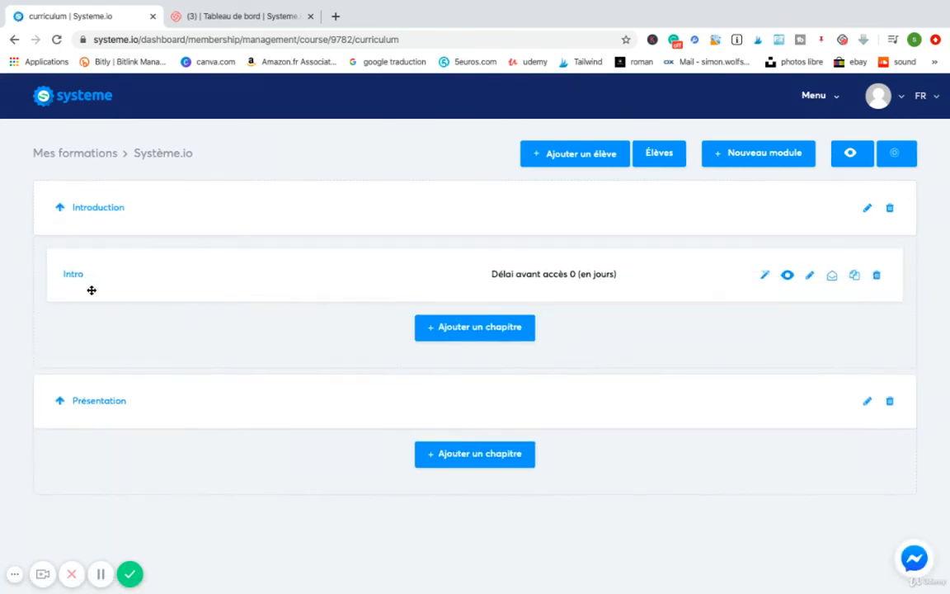
Add a chapter named "Vidéo" to the Présentation module, with a delay of 0 and the video page type.
click(60, 401)
click(59, 401)
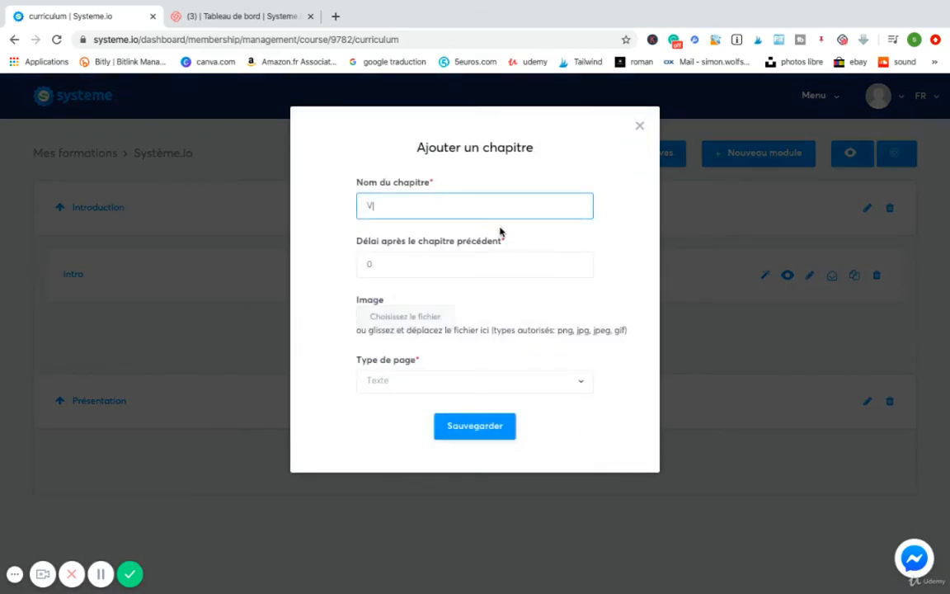
text(idéo)
click(398, 387)
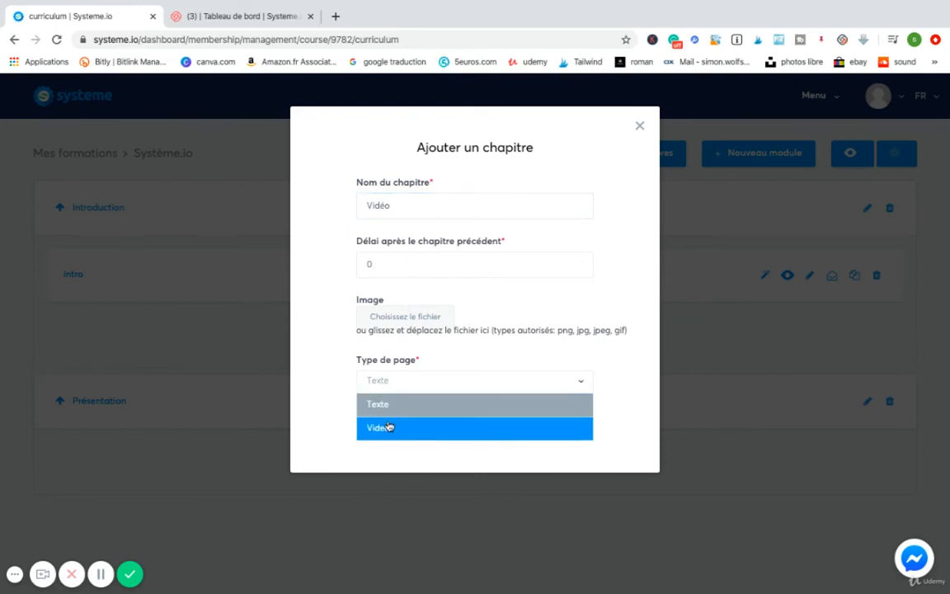
click(385, 427)
click(467, 427)
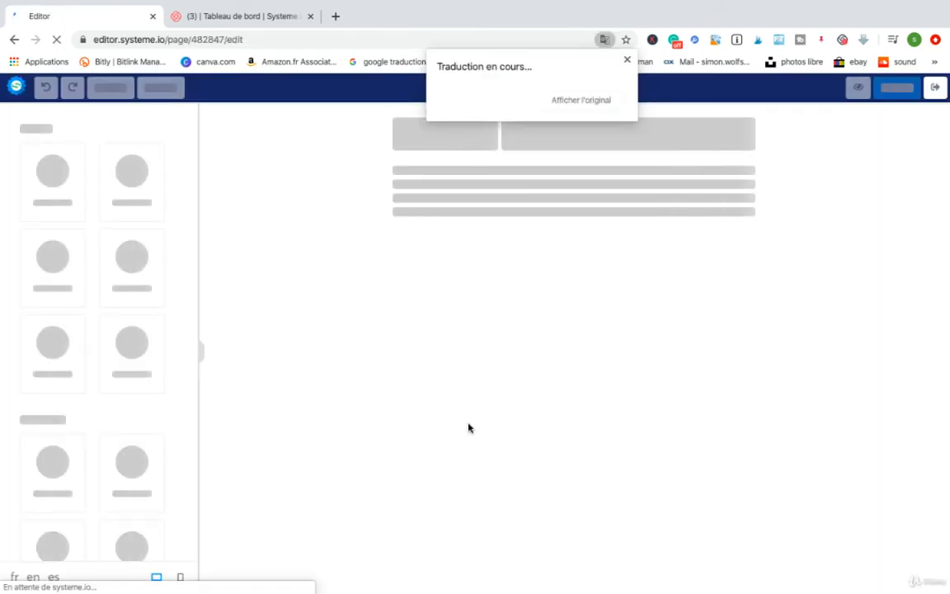
Set the video type of the chapter page's video element to Envoyer un fichier.
click(627, 60)
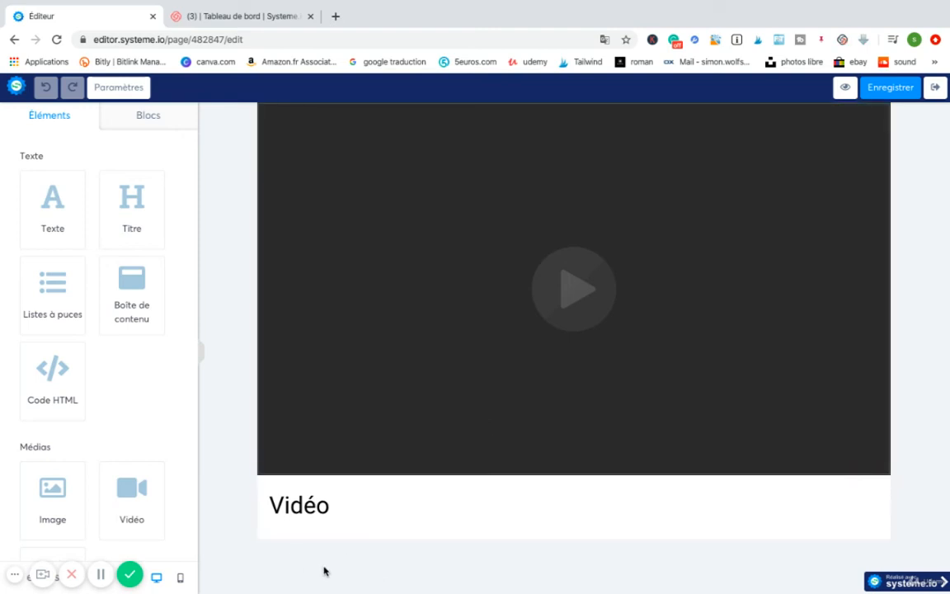
click(371, 395)
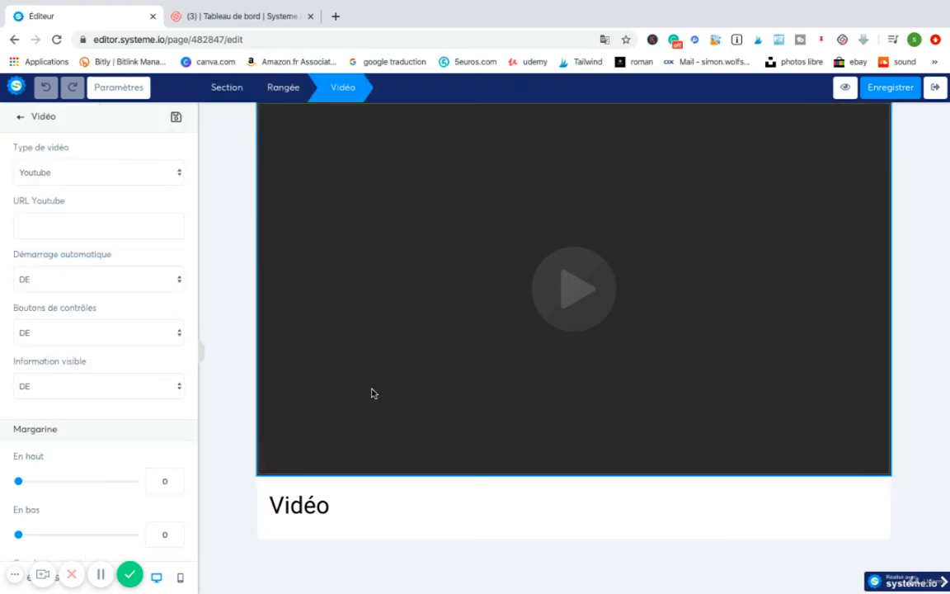
click(121, 170)
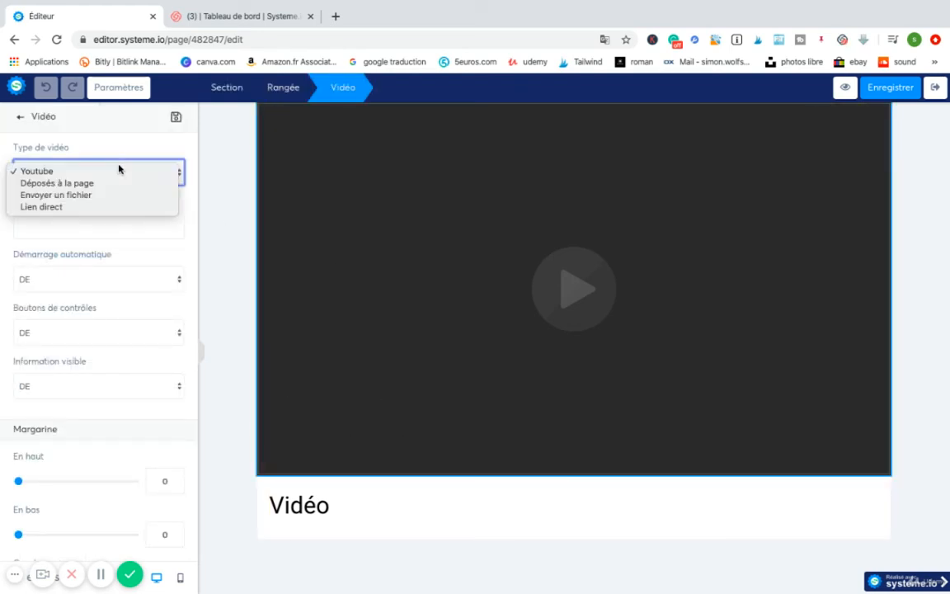
click(105, 195)
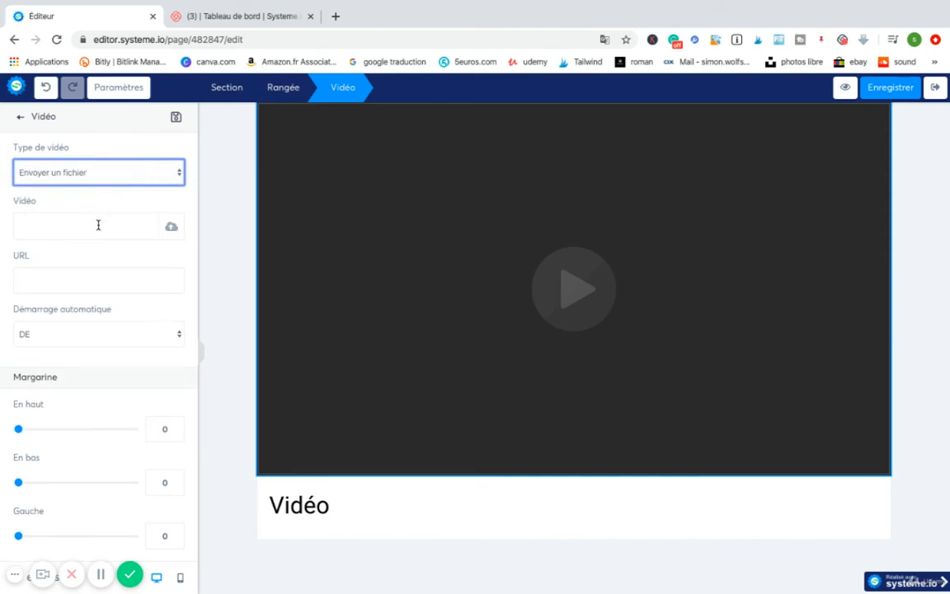
Examine the video upload window and the local video files for the video element, then close it without choosing a file.
click(169, 227)
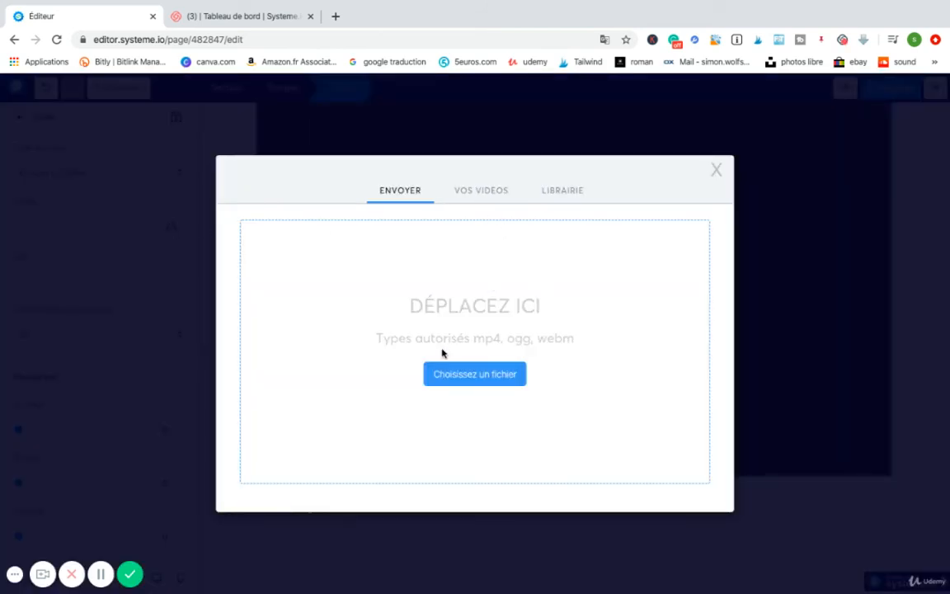
click(468, 371)
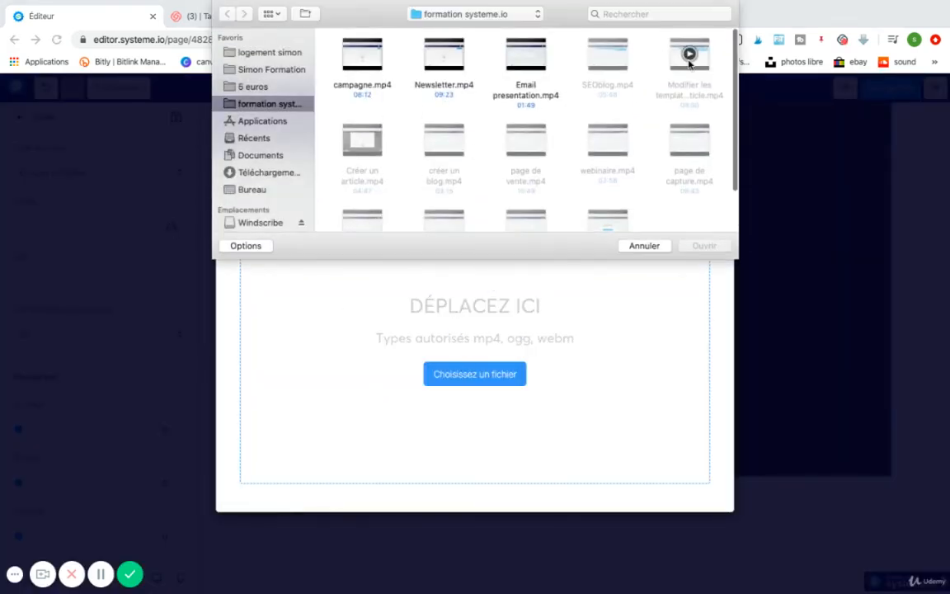
click(643, 246)
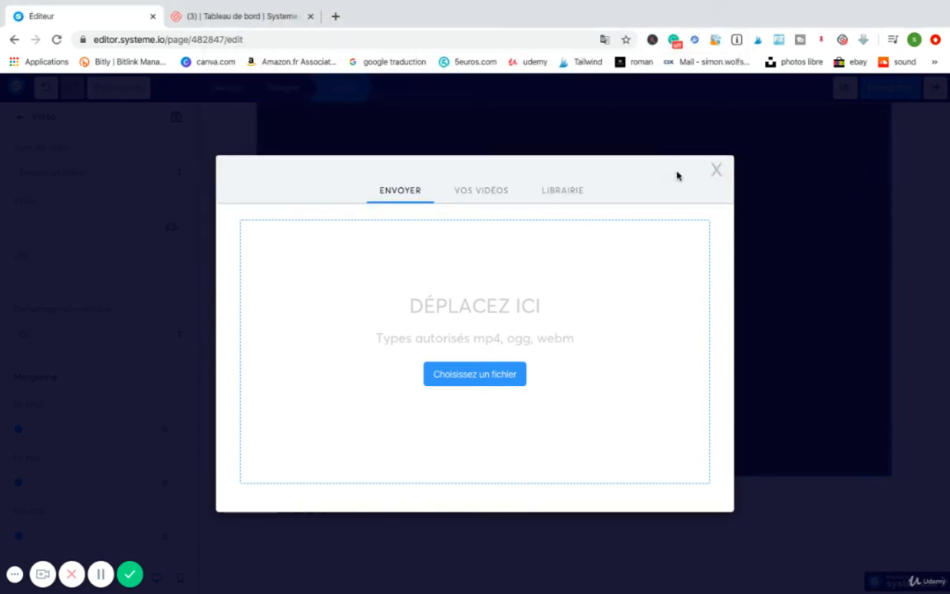
click(716, 169)
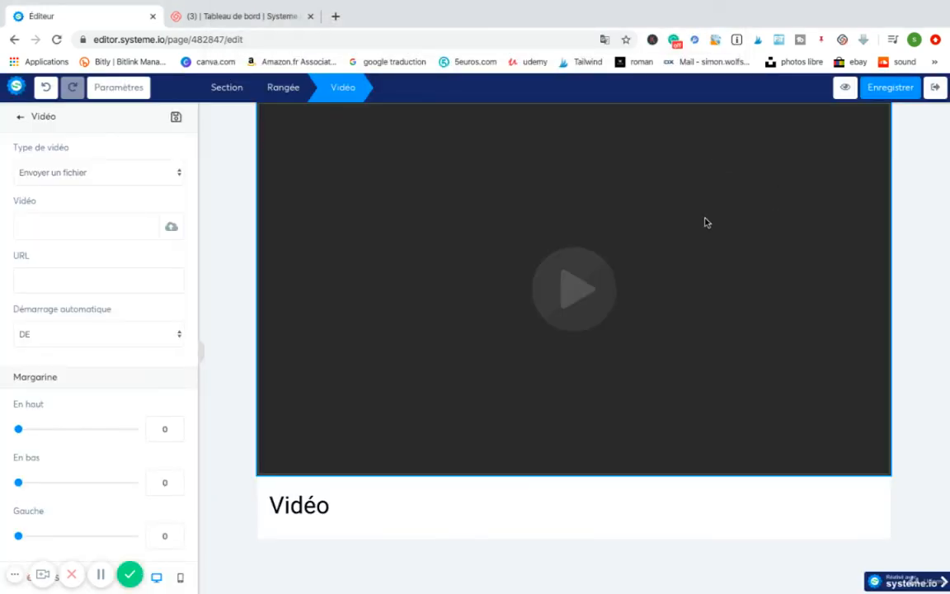
Save the Vidéo chapter page, return to the course curriculum and collapse the Présentation module.
click(878, 97)
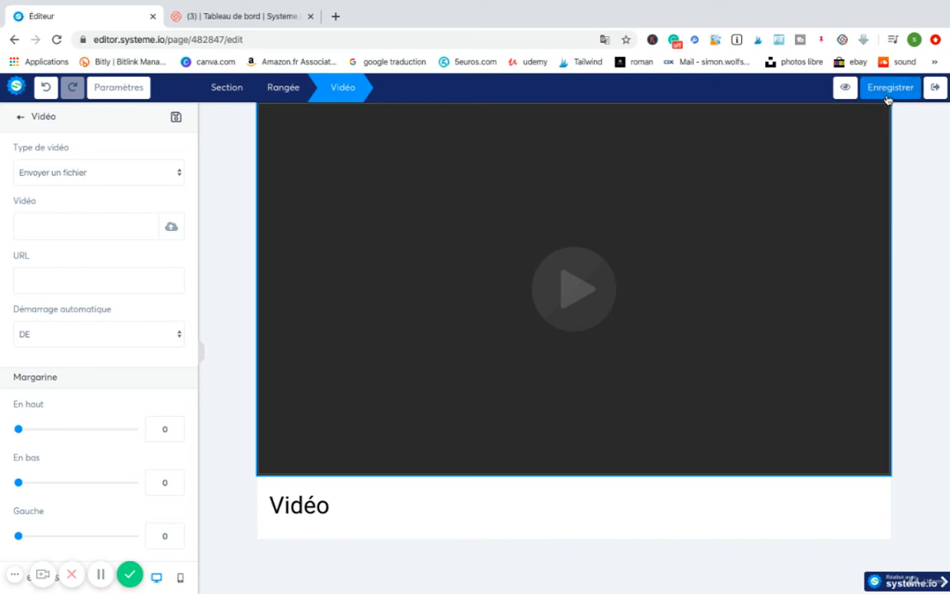
click(935, 88)
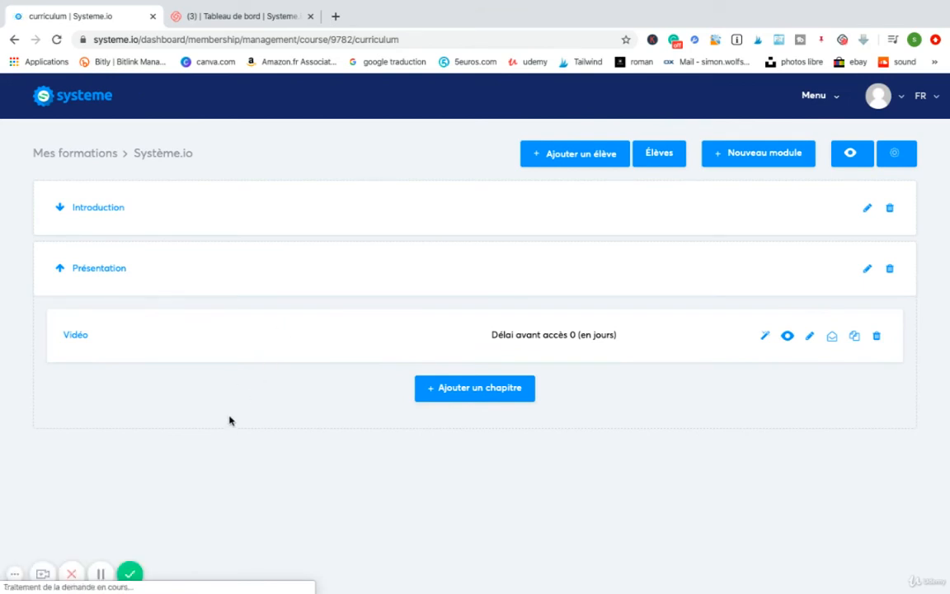
click(59, 268)
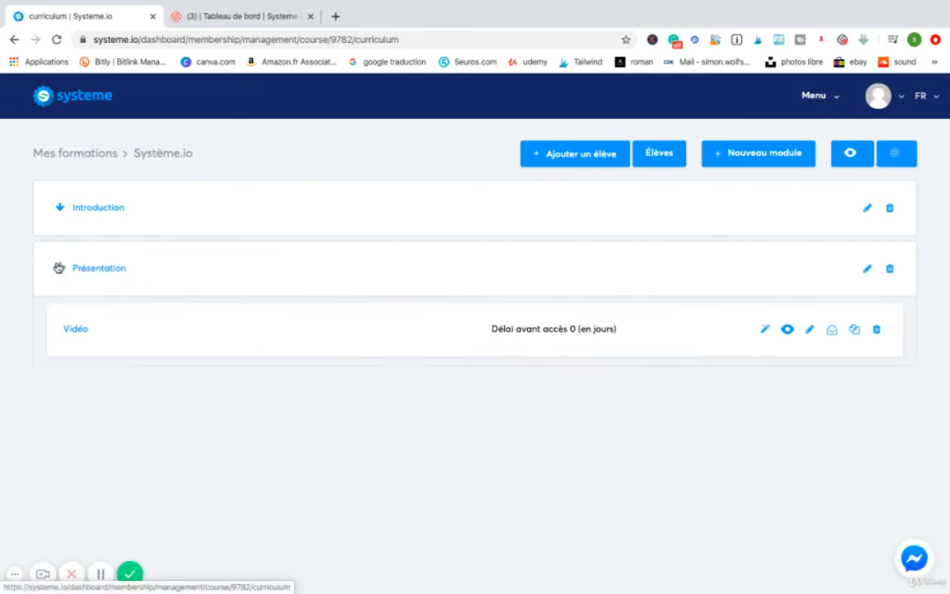
Examine the form for adding a student to the course, close it and view the course's student list.
click(585, 159)
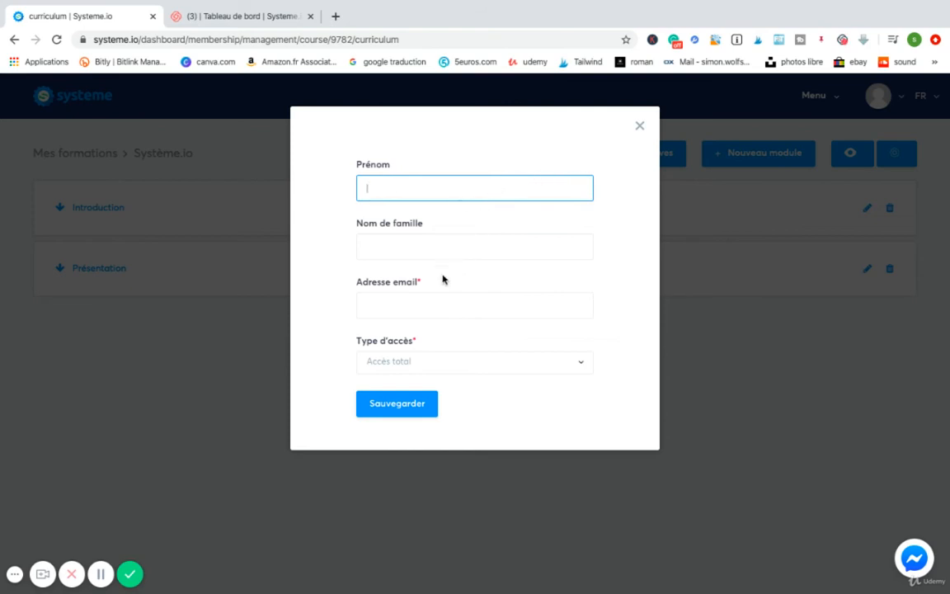
click(640, 126)
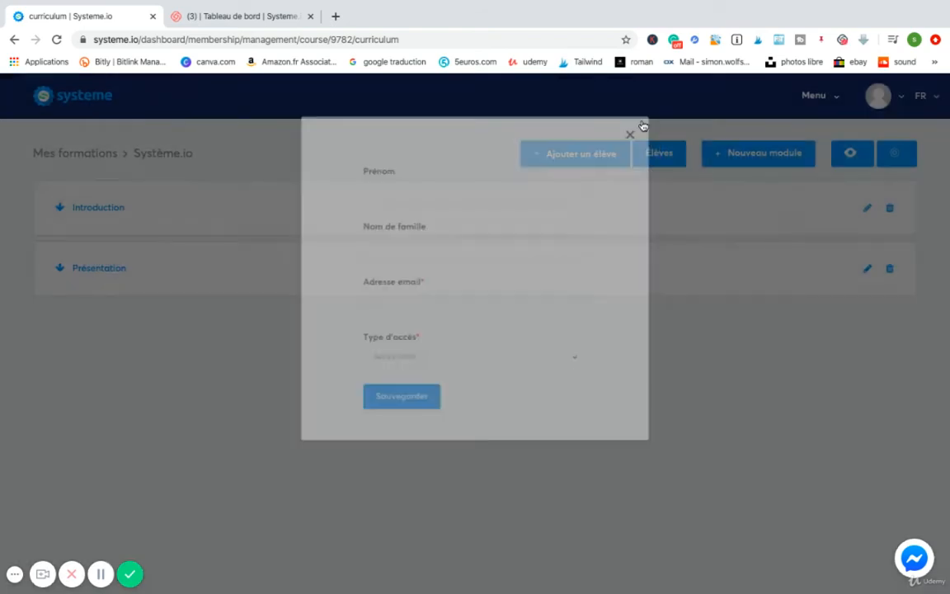
click(664, 159)
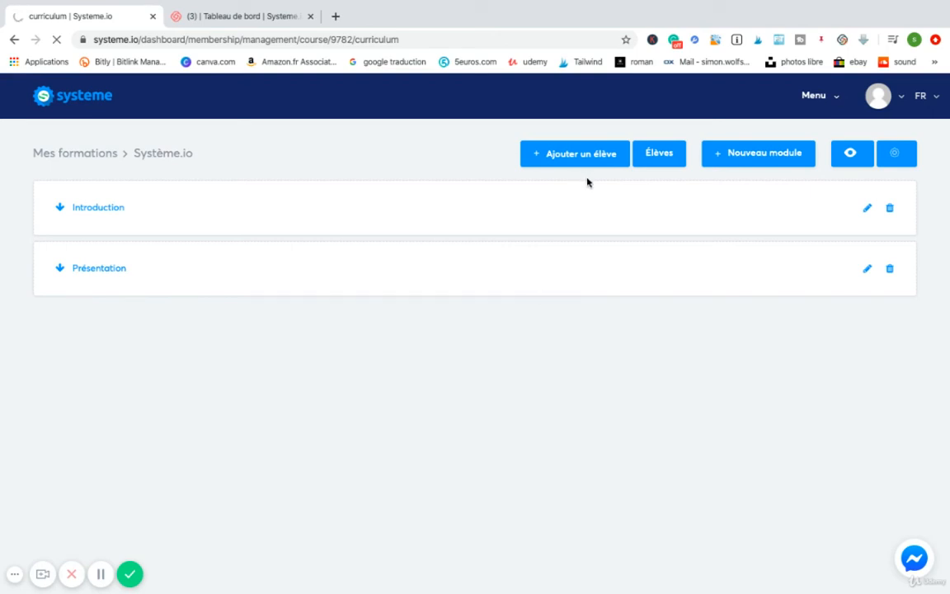
click(652, 169)
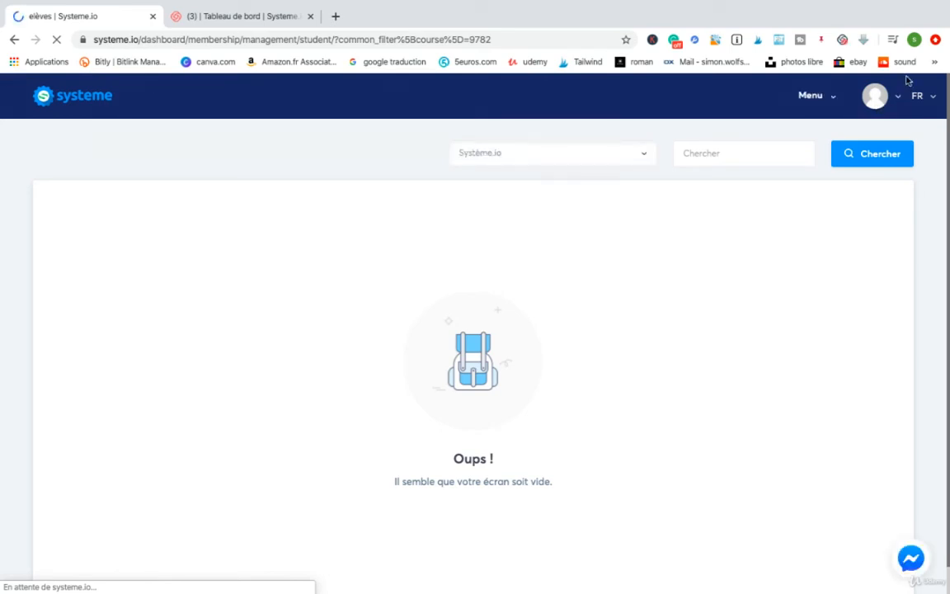
Go to Mes formations and examine the status and available actions of the Système.io course.
click(897, 98)
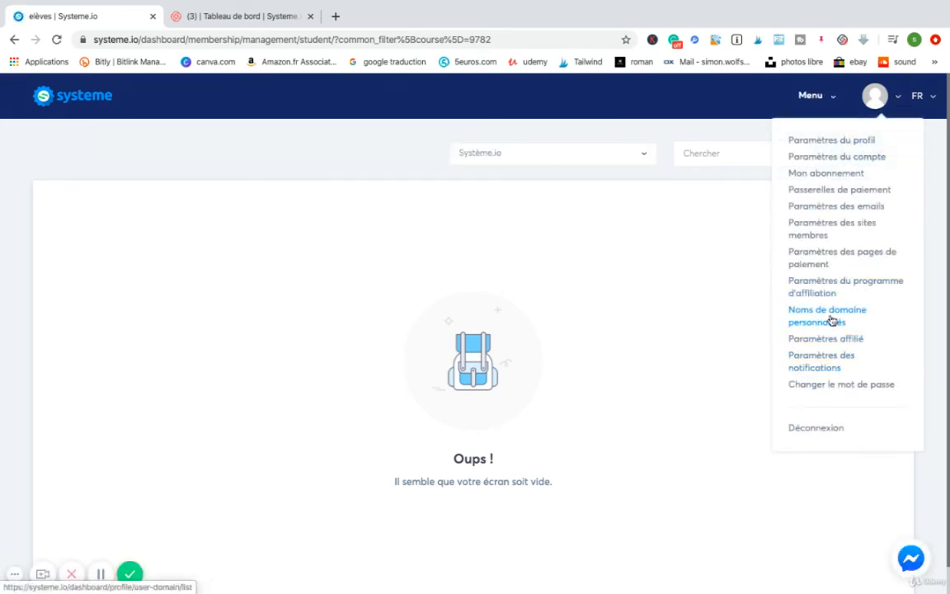
click(808, 95)
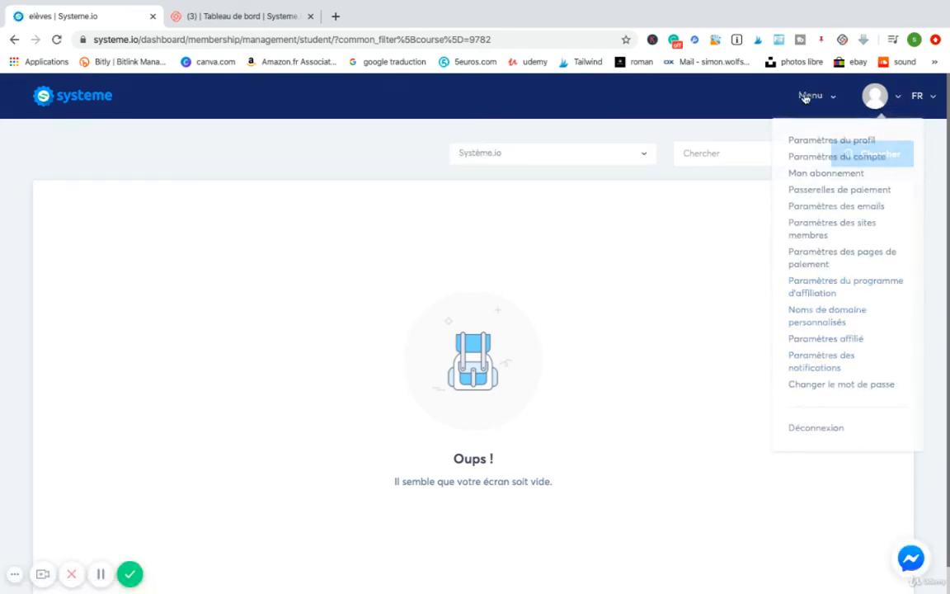
click(771, 315)
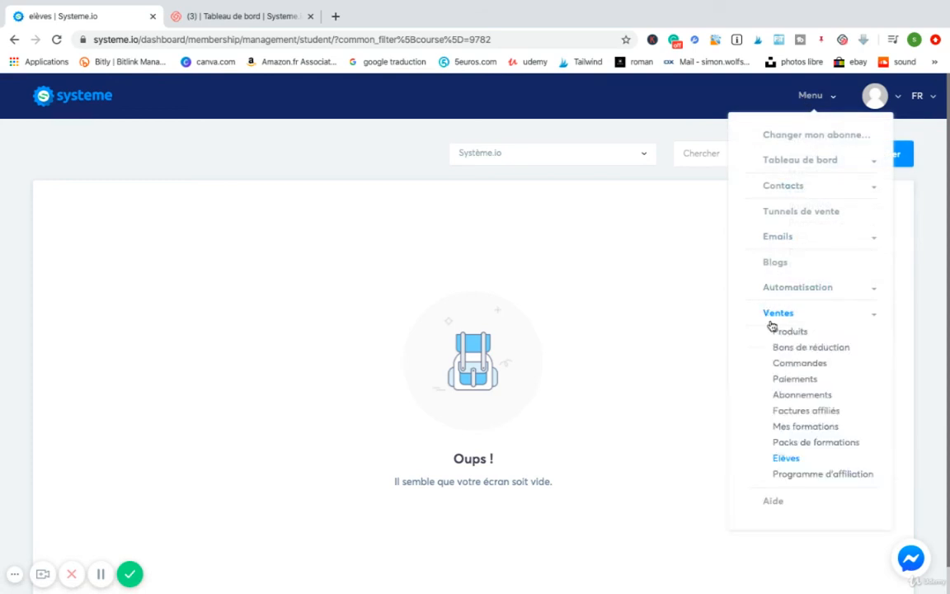
click(806, 427)
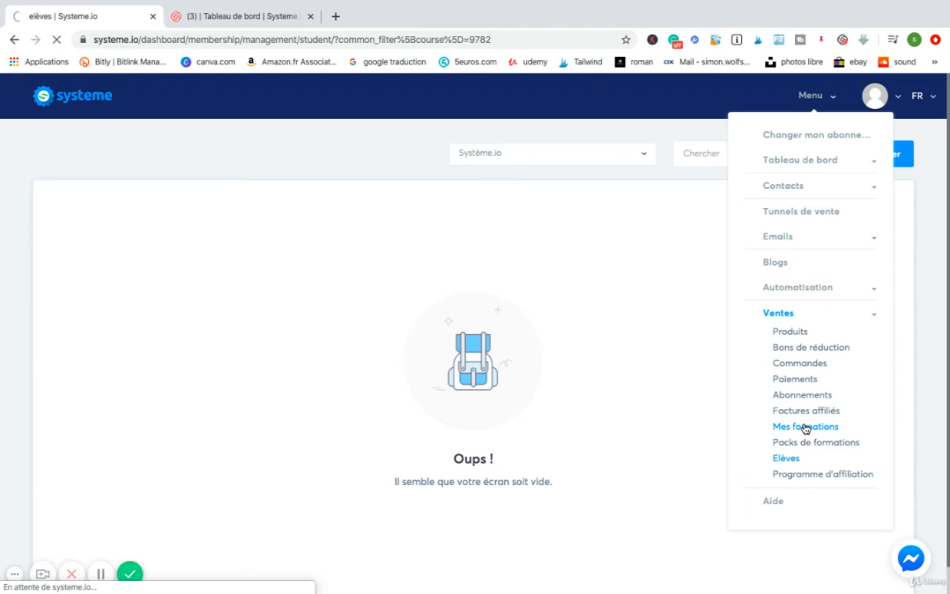
click(806, 427)
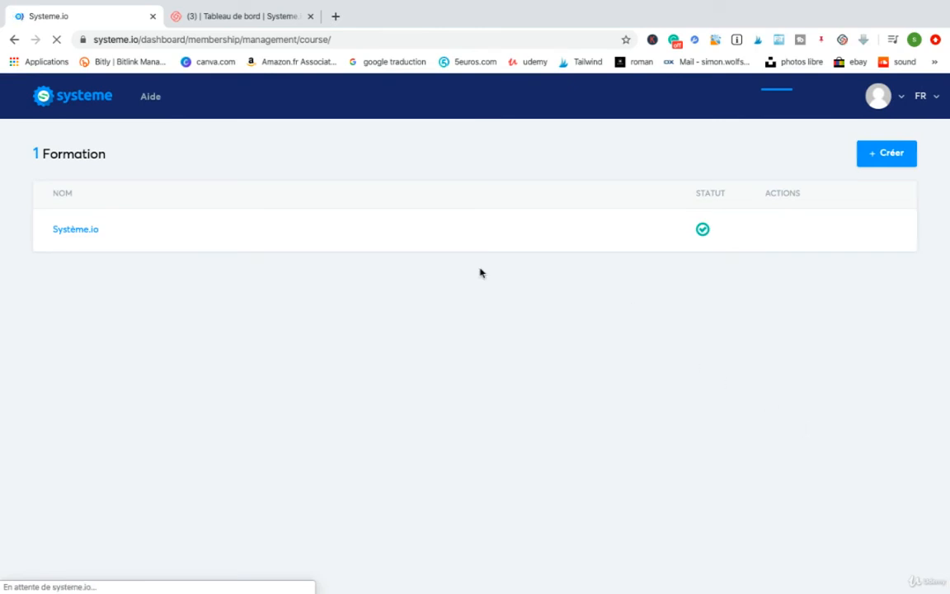
mouse_move(707, 243)
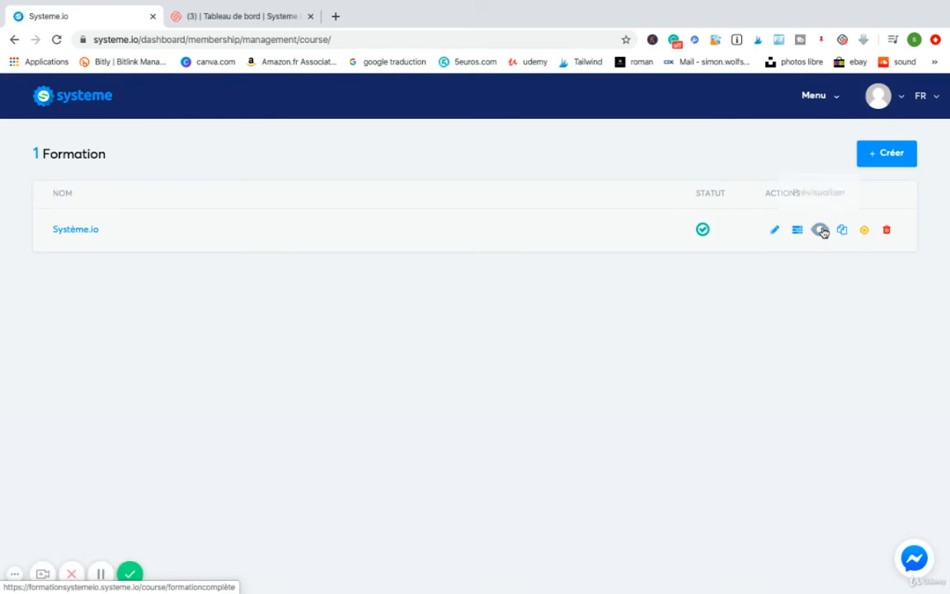
Preview the Système.io course, view its Intro and Vidéo chapters, and close the preview.
click(821, 230)
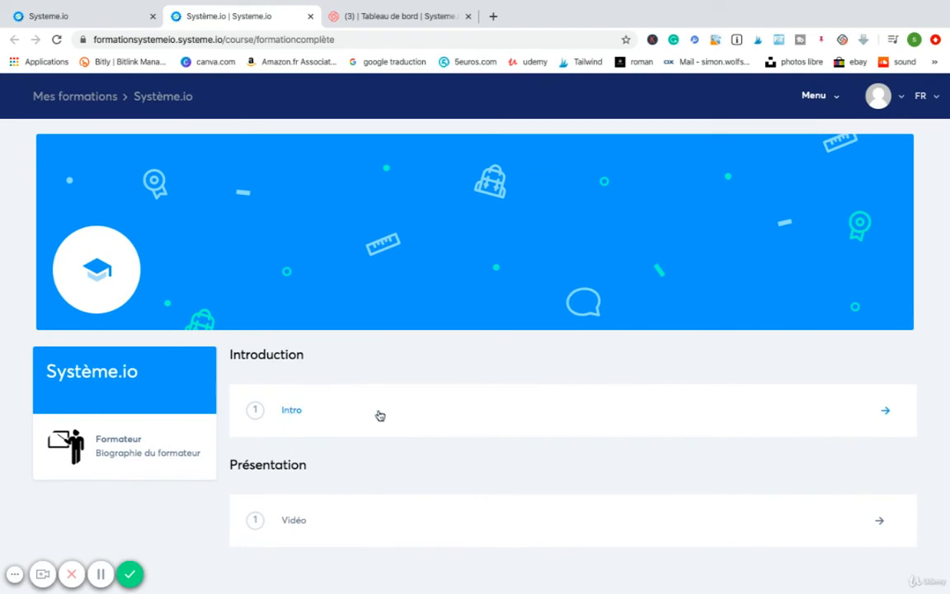
click(881, 409)
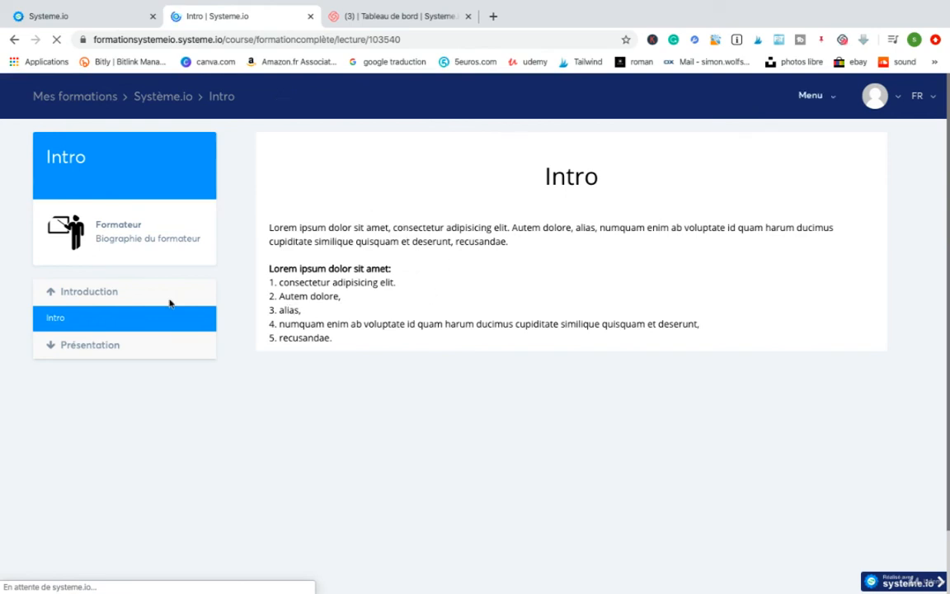
click(49, 346)
click(93, 375)
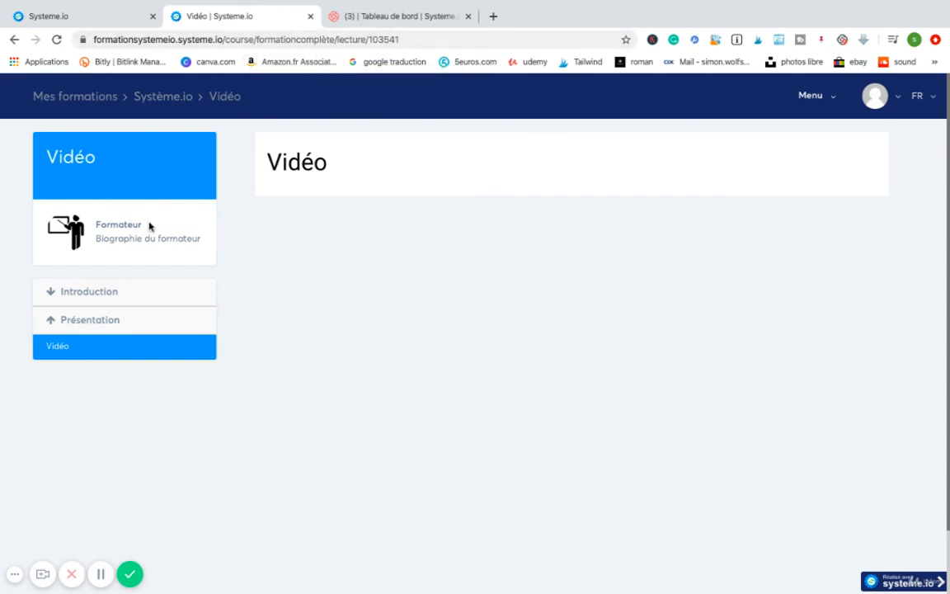
click(310, 16)
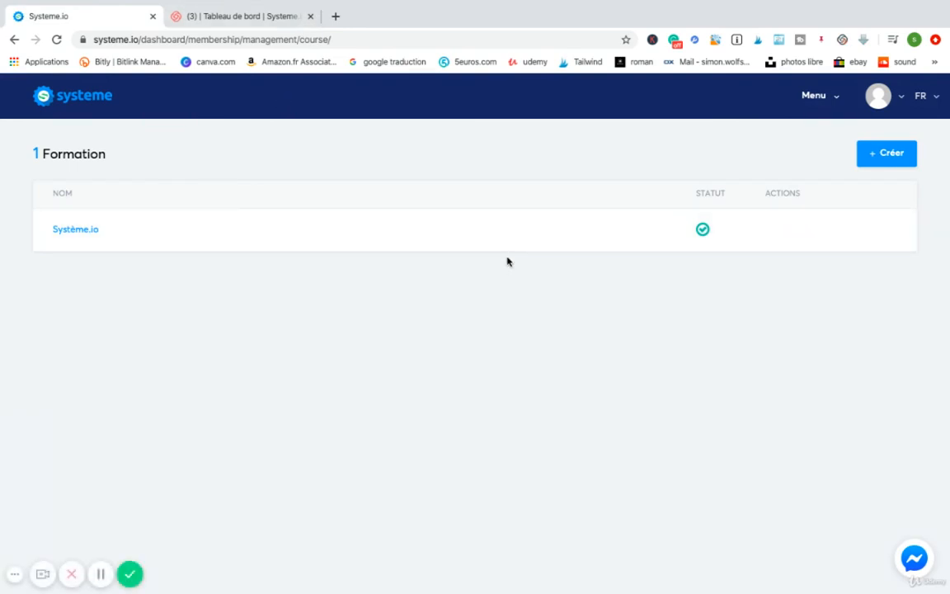
Create a course bundle named "pack test" under Packs de formations.
click(827, 99)
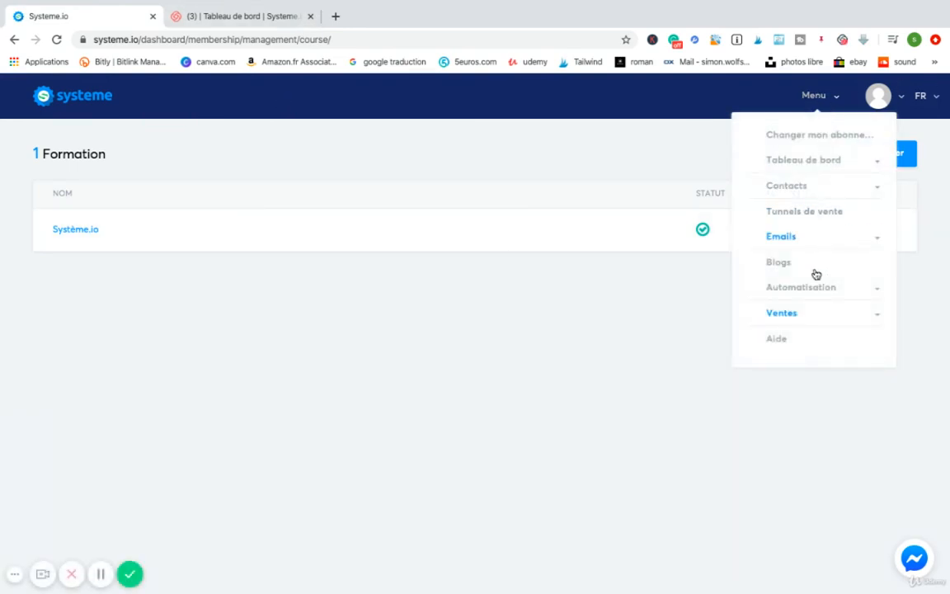
click(814, 317)
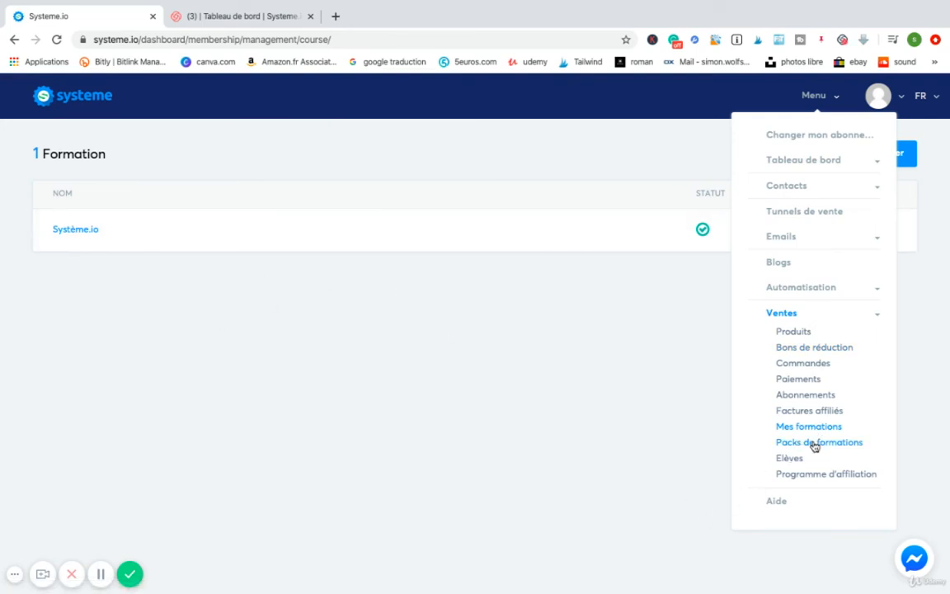
click(815, 446)
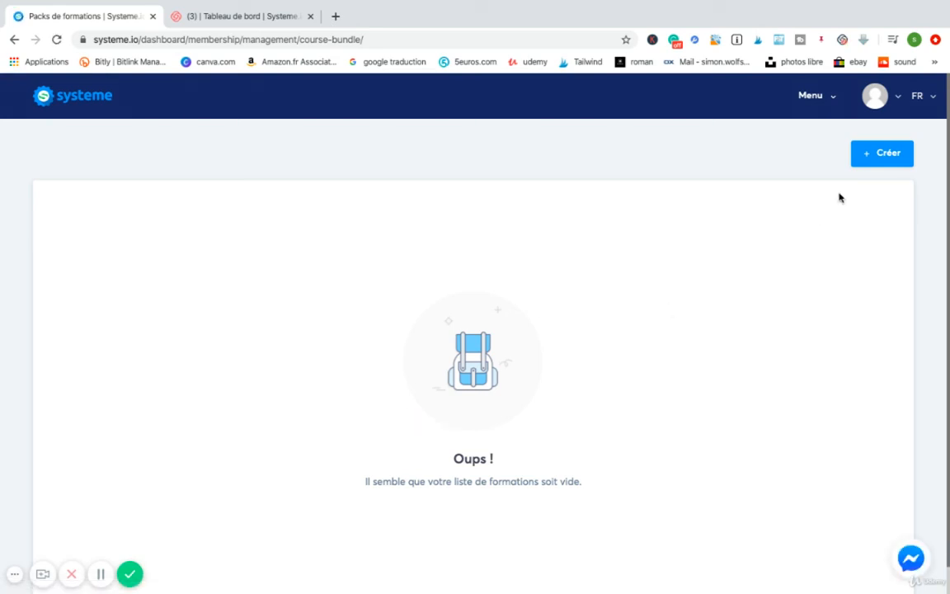
click(868, 153)
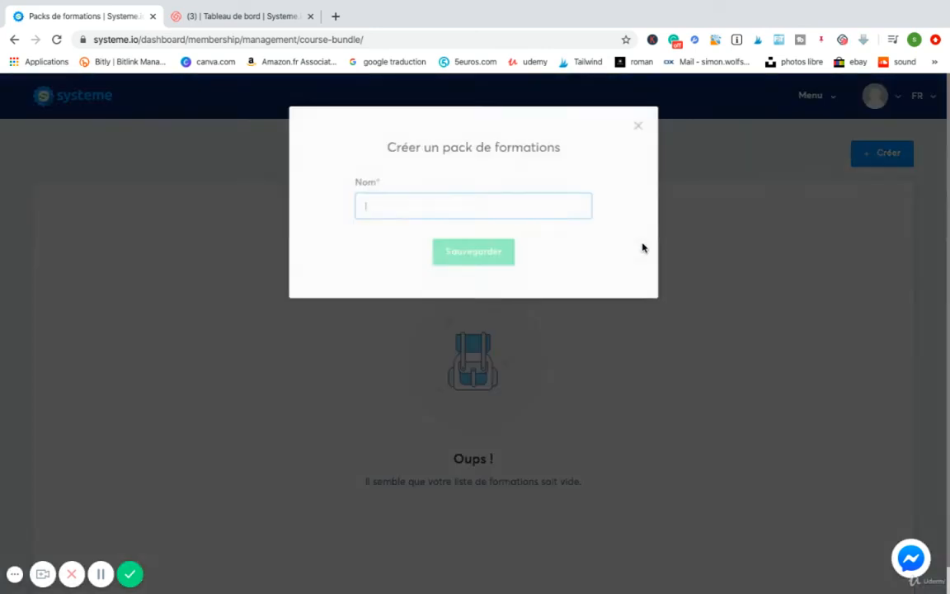
text(p)
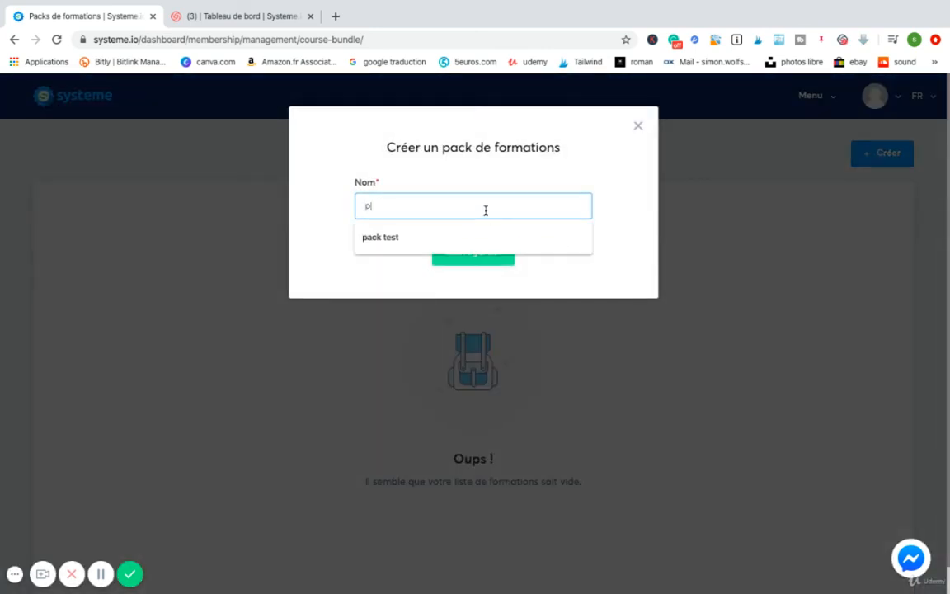
text(ack)
click(505, 237)
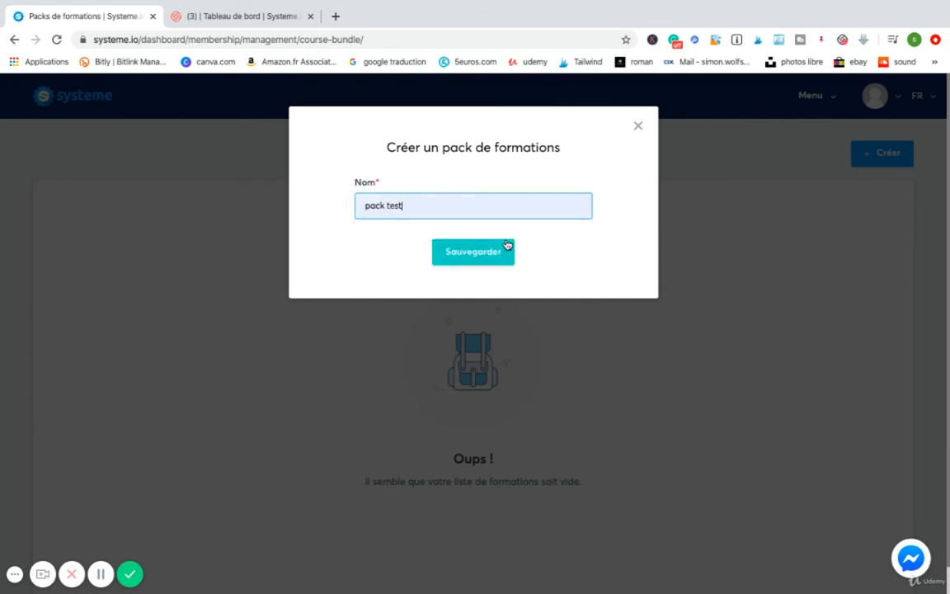
click(490, 252)
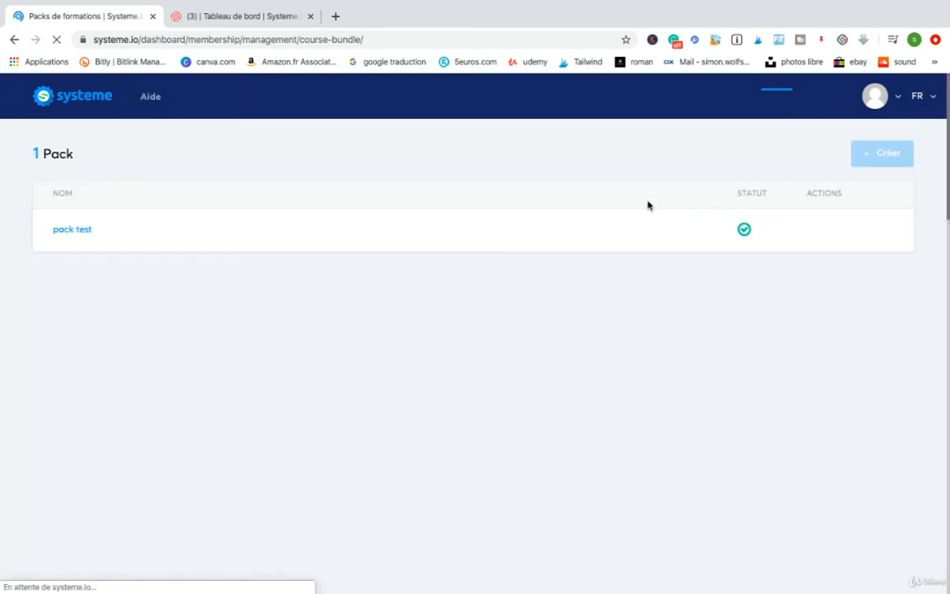
Add the Système.io course to the pack test bundle and close the course selection window.
click(73, 231)
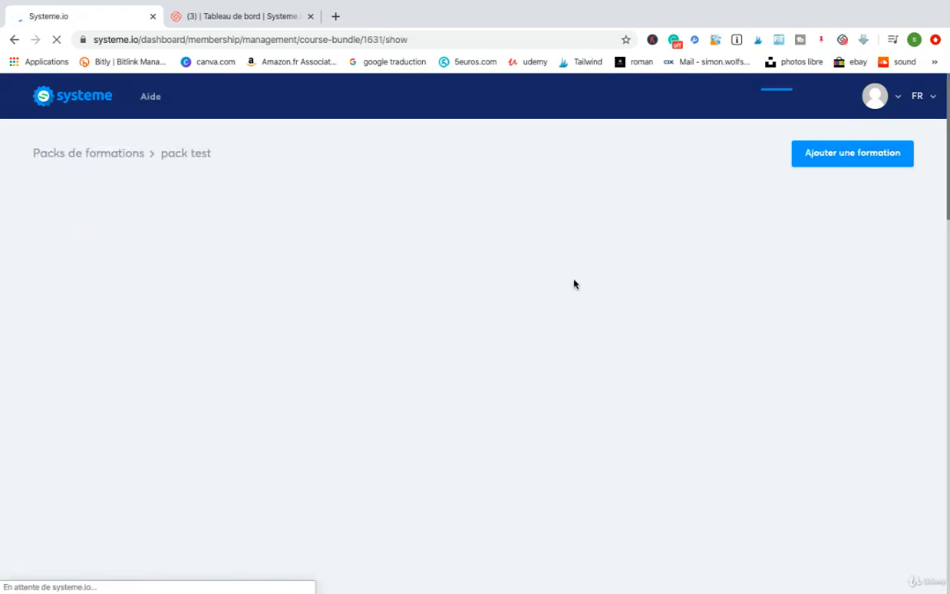
click(854, 159)
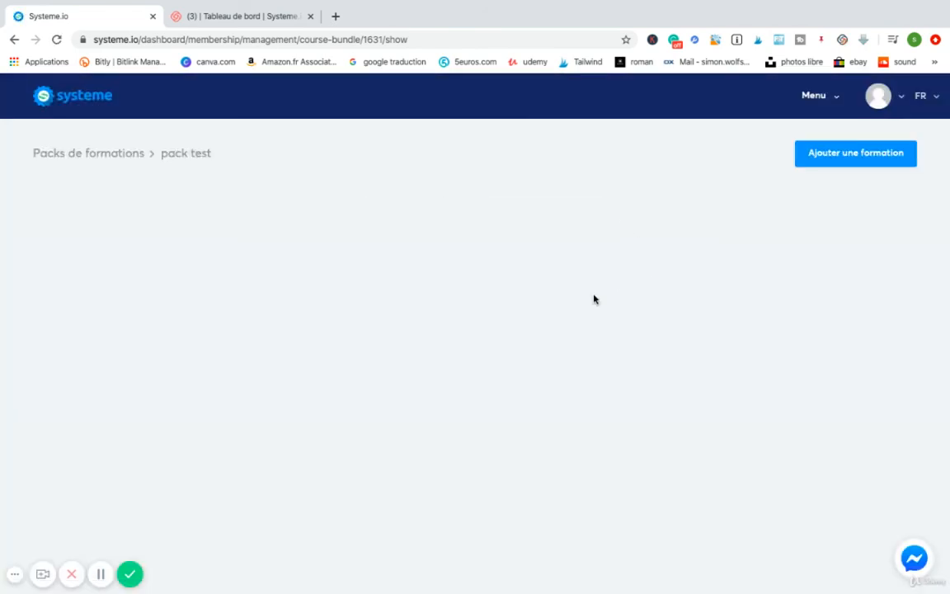
click(834, 161)
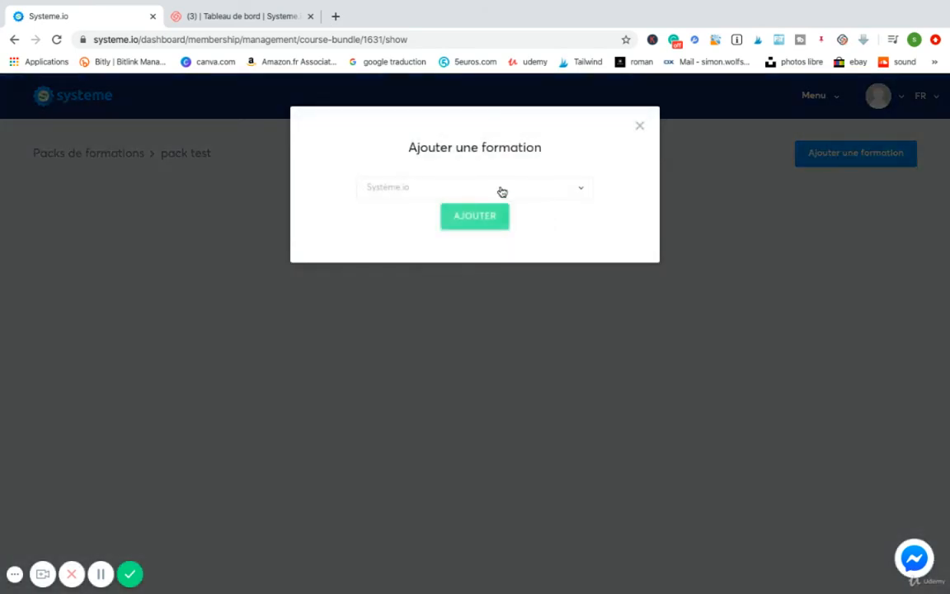
click(503, 188)
click(486, 212)
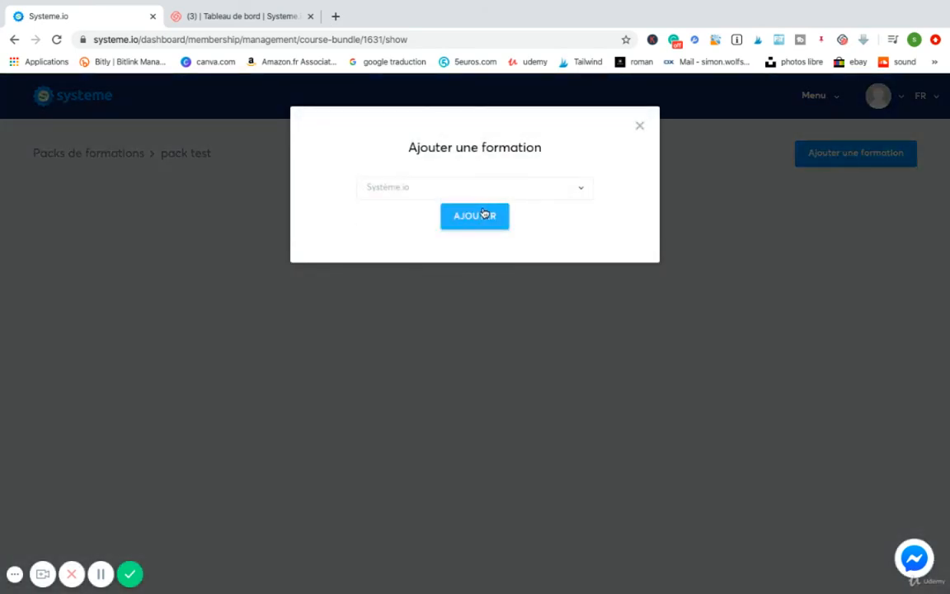
click(484, 213)
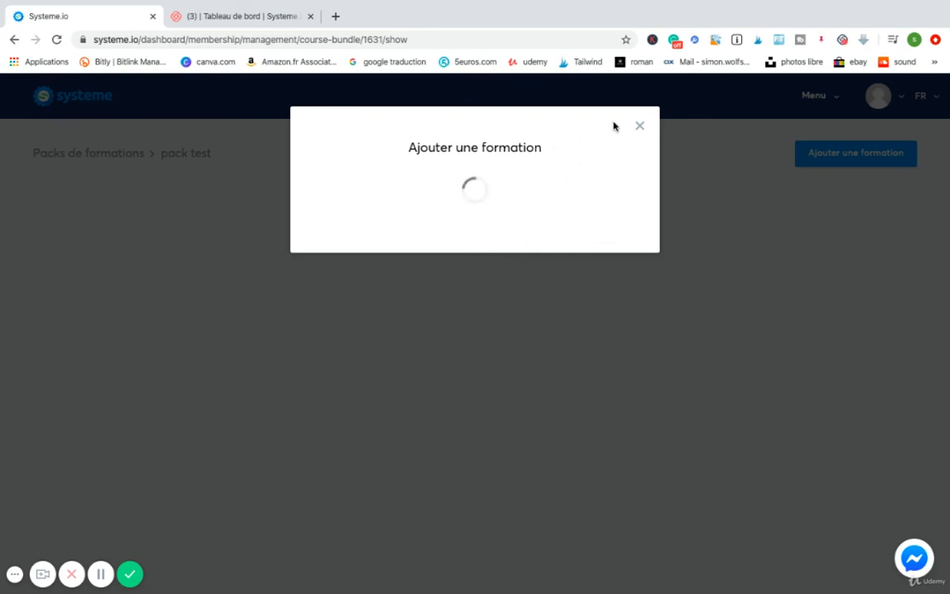
click(641, 126)
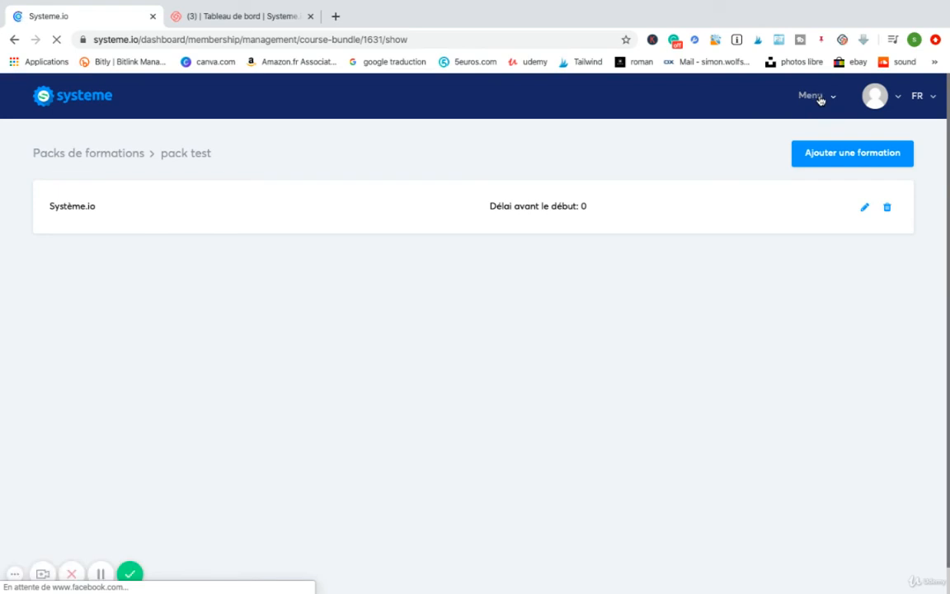
Go to the Elèves page and examine its course filter and search field without running a search.
click(823, 101)
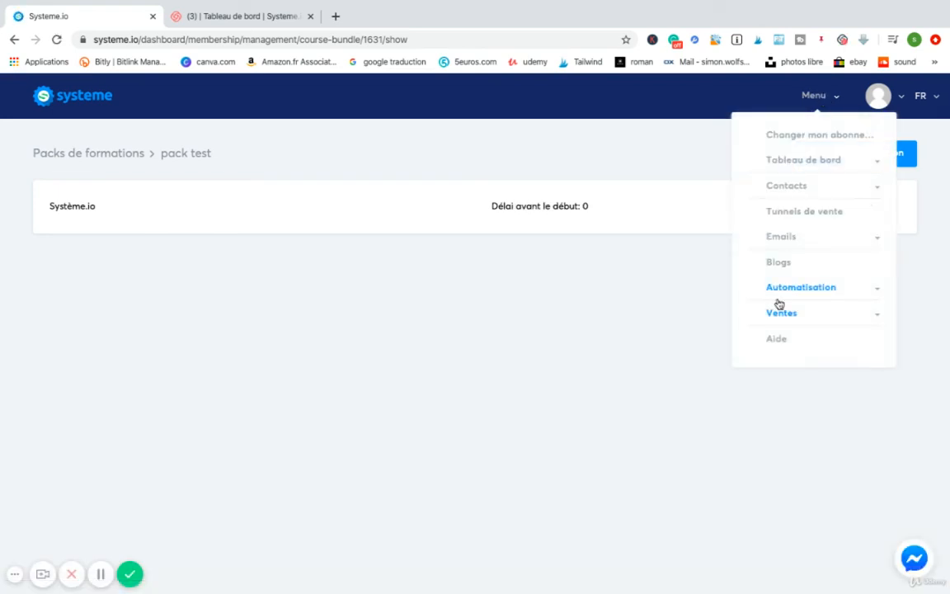
click(780, 314)
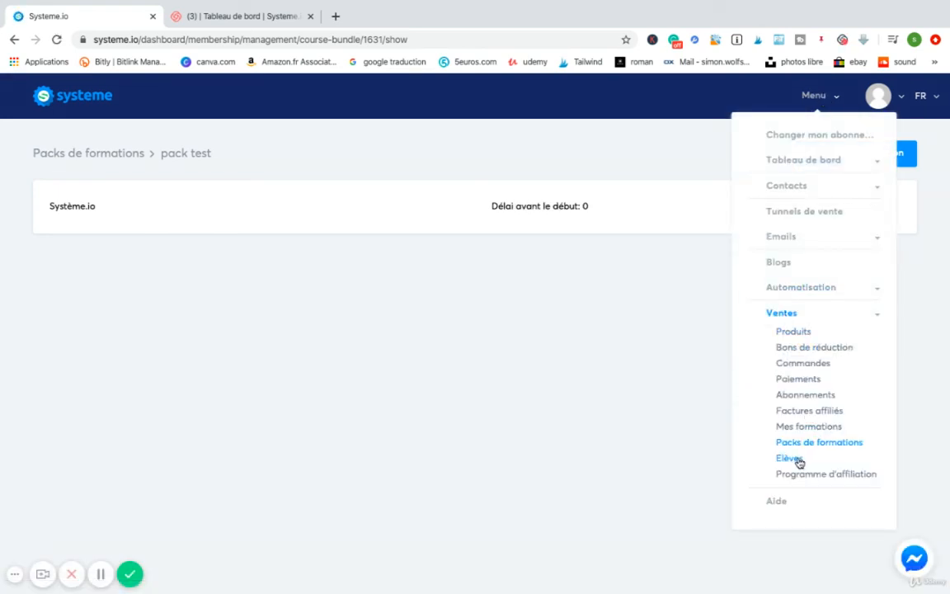
click(788, 458)
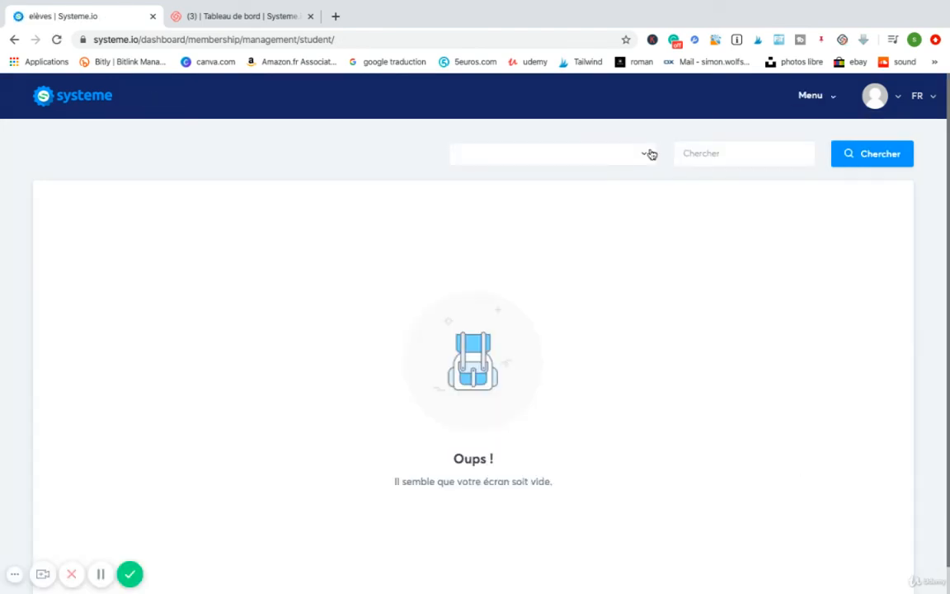
click(651, 154)
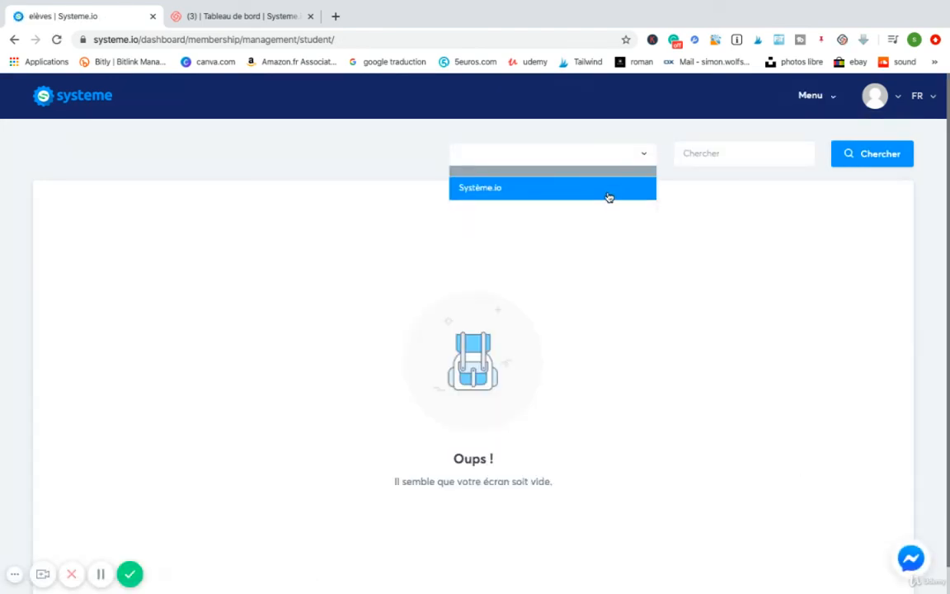
click(698, 151)
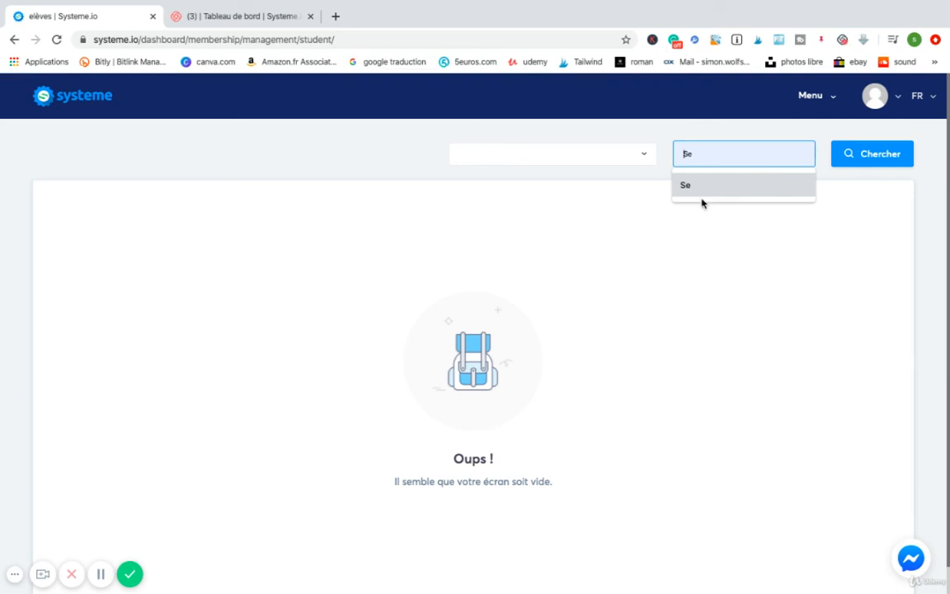
click(698, 242)
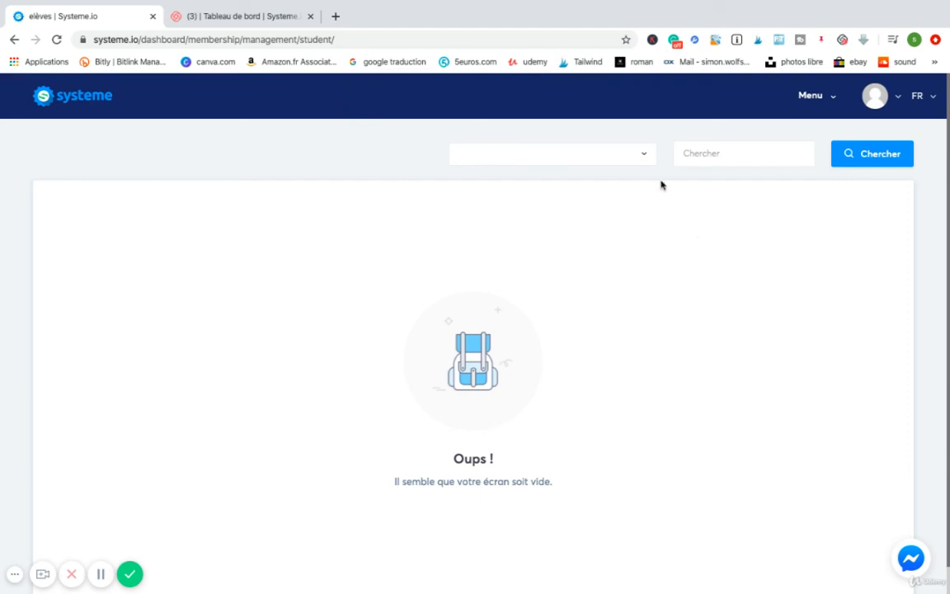
Open the Programme d'affiliation page from the sales section.
click(818, 96)
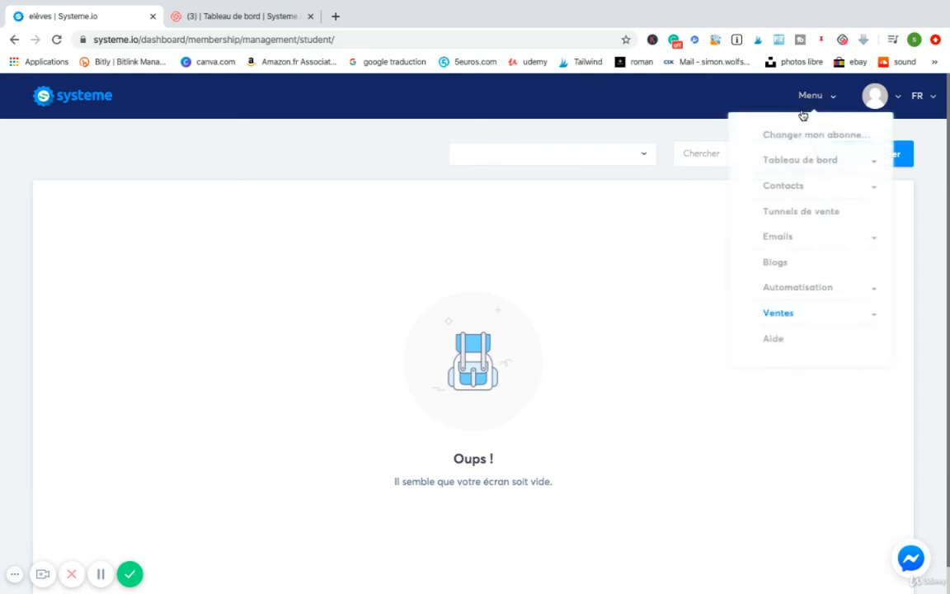
click(786, 314)
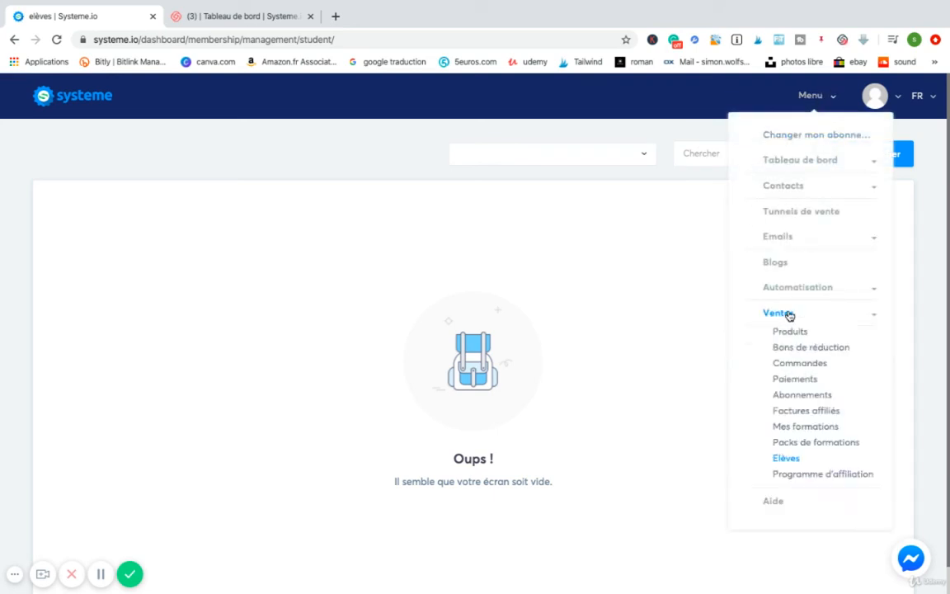
click(785, 477)
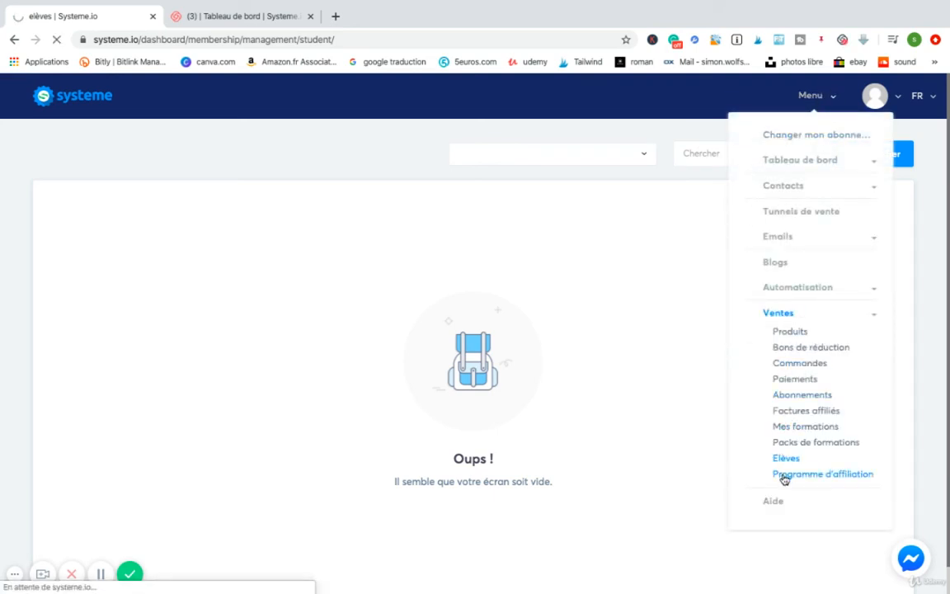